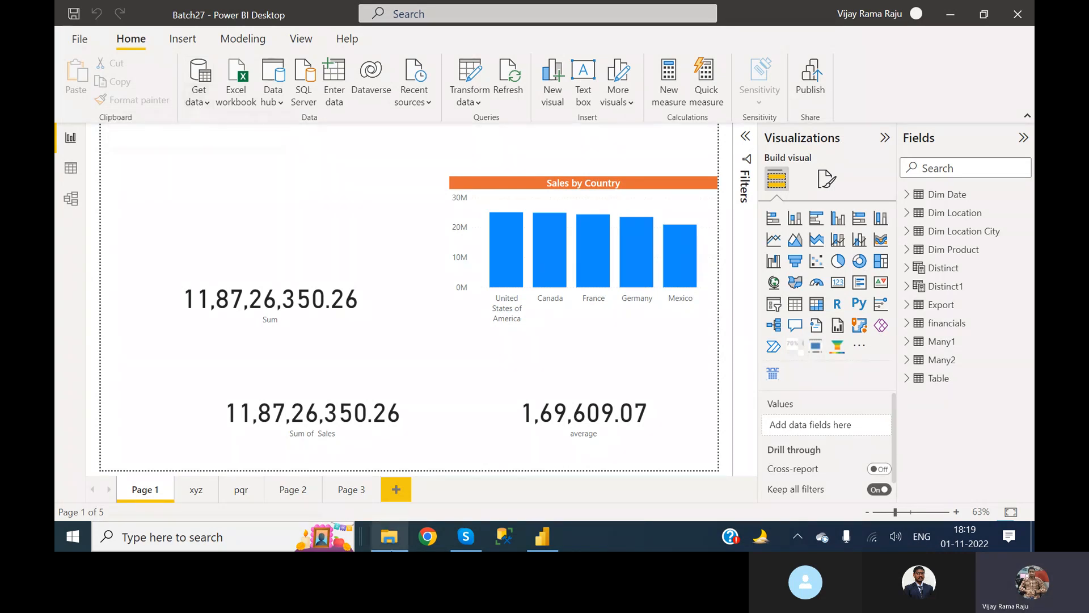
Switch to File Explorer and open the Batch27 Oct 31 2022 video from the Batch27 English recordings folder on drive D:.
{"action": "left_click", "coordinate": [390, 536]}
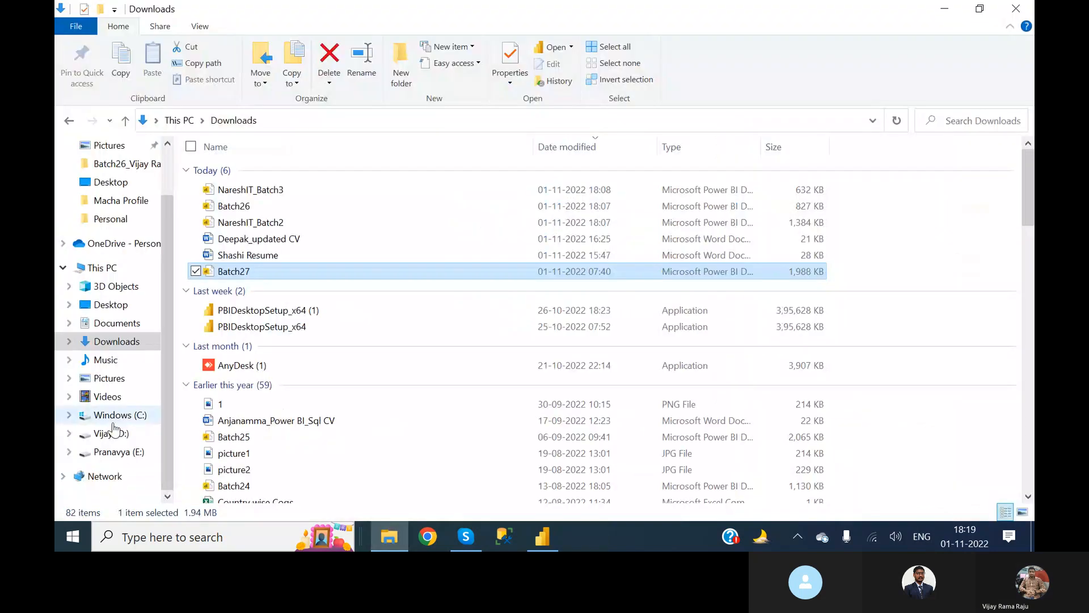
{"action": "left_click", "coordinate": [113, 415]}
{"action": "left_click", "coordinate": [113, 433]}
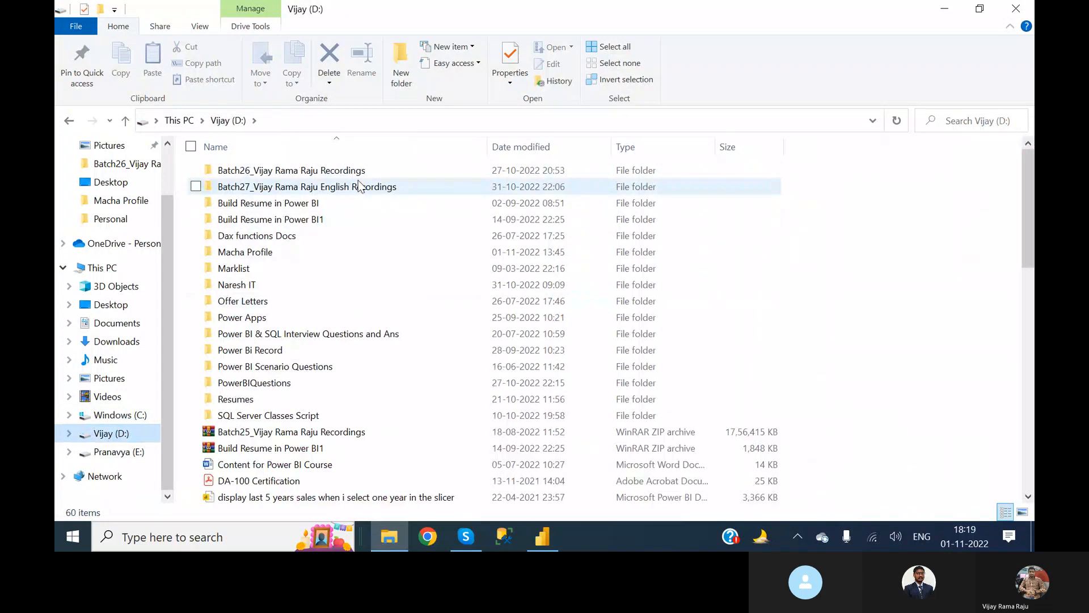
{"action": "double_click", "coordinate": [358, 186]}
{"action": "double_click", "coordinate": [457, 200]}
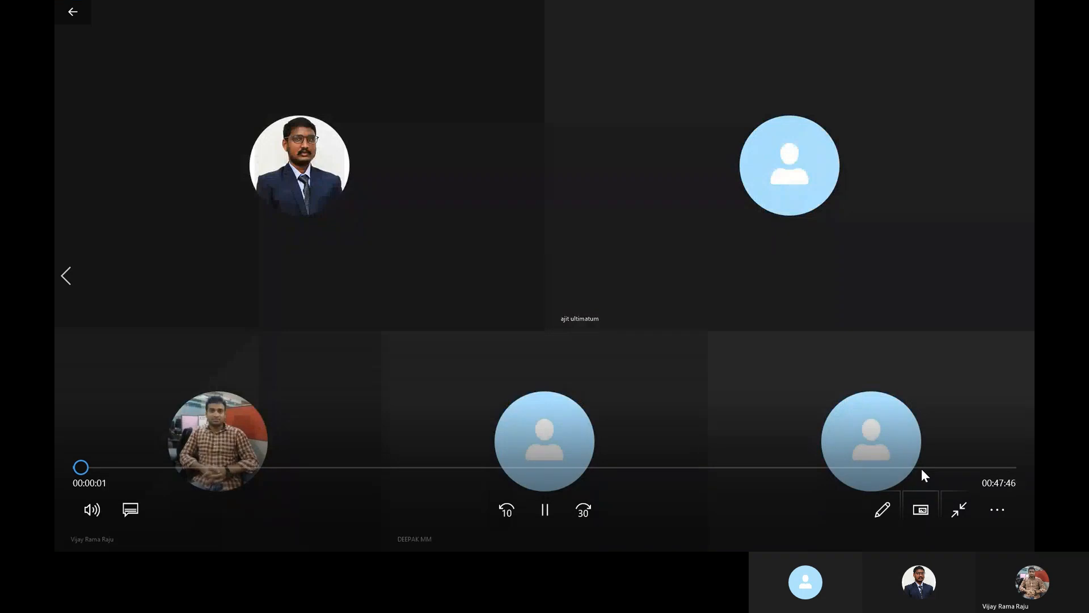
Review the closing minutes of the class recording, close the player and switch back to Power BI Desktop.
{"action": "left_click", "coordinate": [920, 468]}
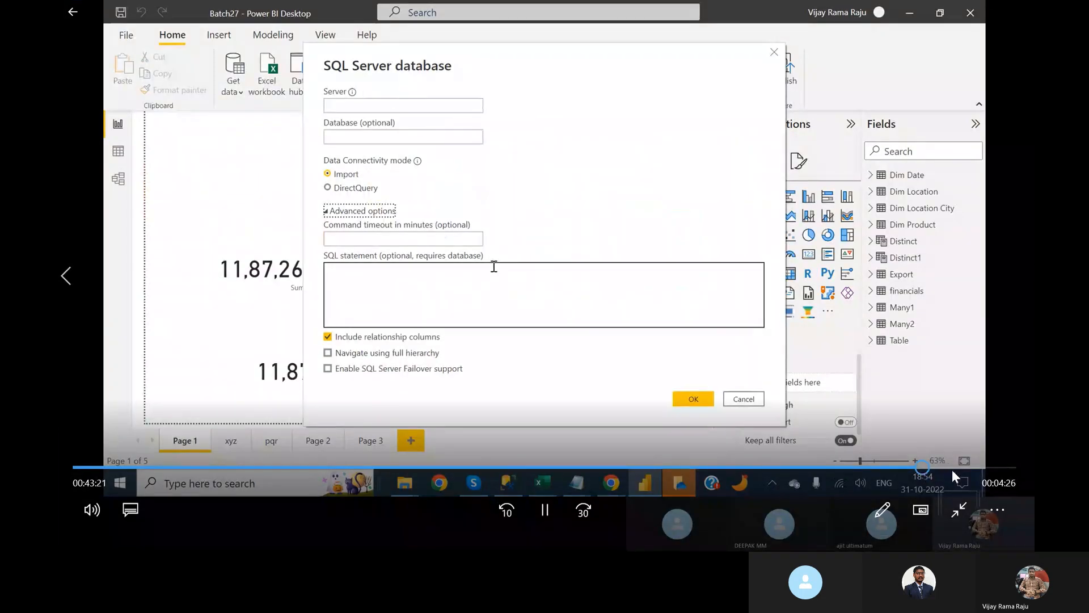
{"action": "left_click", "coordinate": [987, 469]}
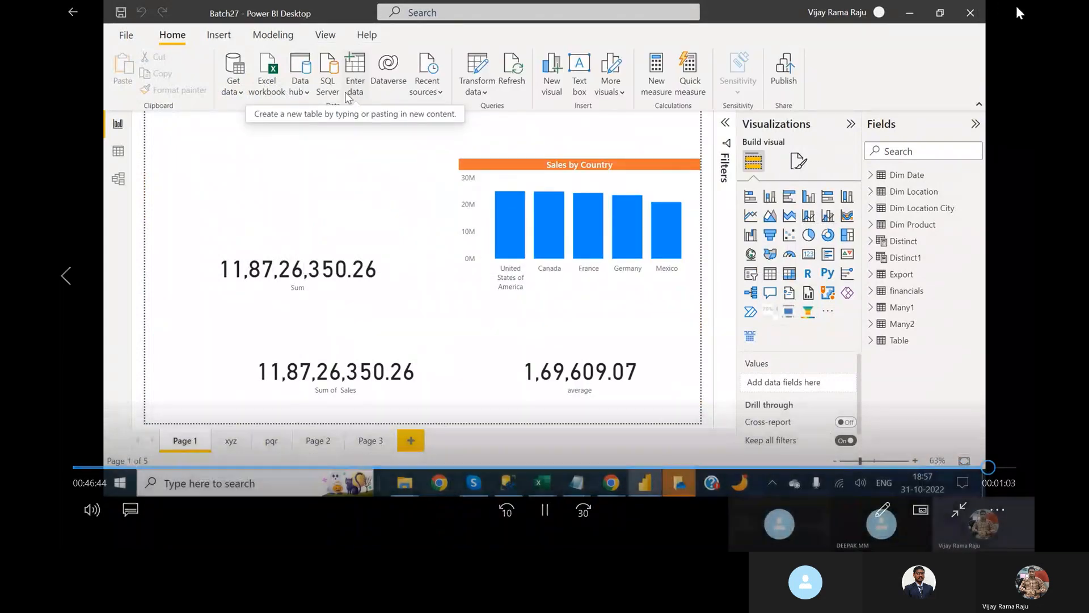
{"action": "left_click", "coordinate": [1017, 7]}
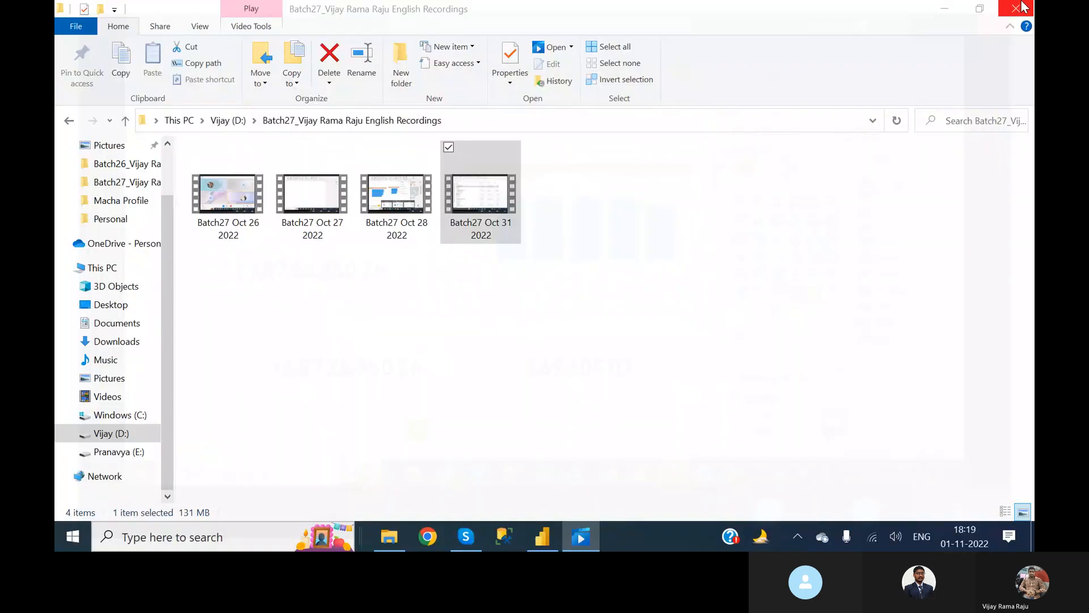
{"action": "left_click", "coordinate": [545, 541]}
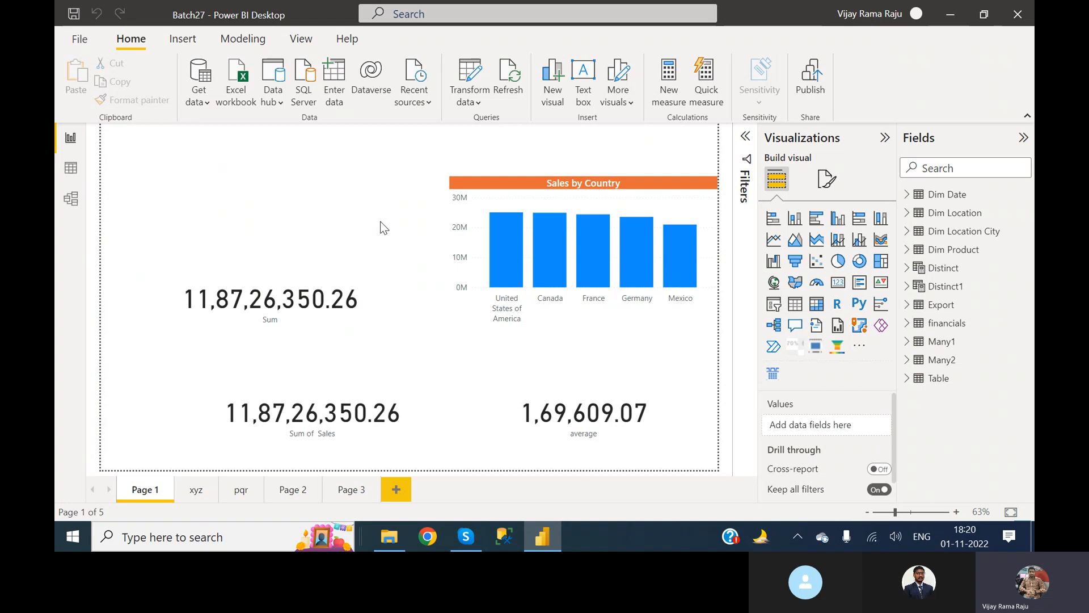
Start a manually entered table, name its first column Id and enter 1 in the first row.
{"action": "left_click", "coordinate": [333, 96]}
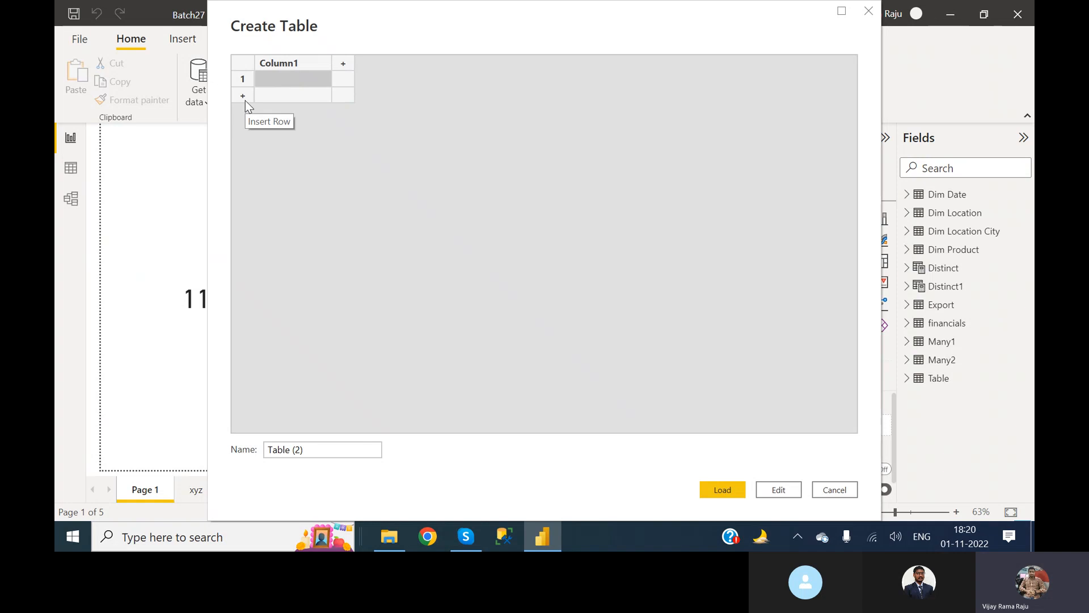
{"action": "left_click", "coordinate": [291, 63]}
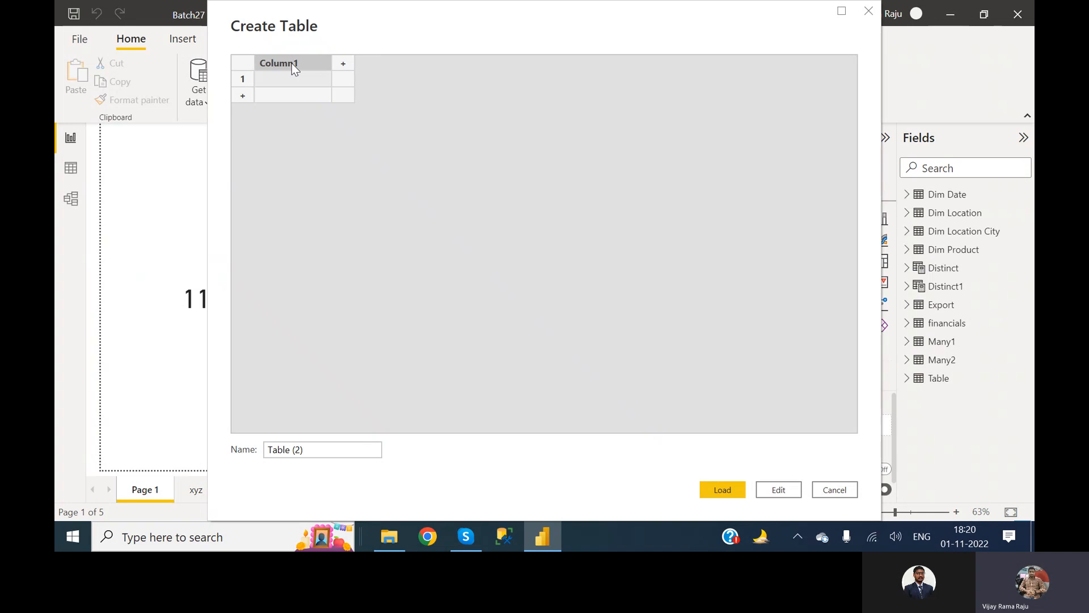
{"action": "key", "text": "BackSpace"}
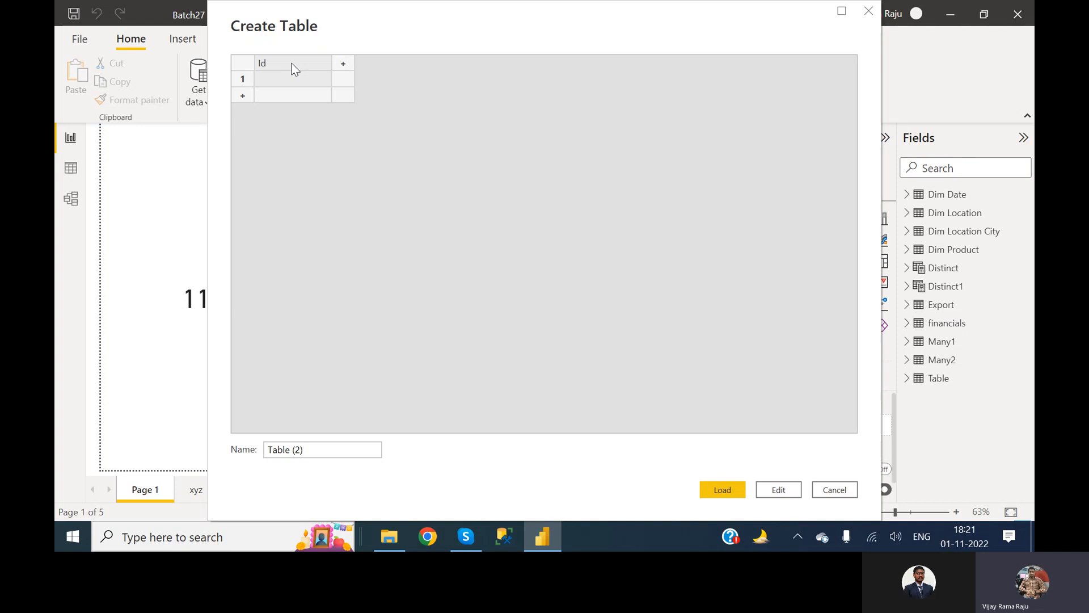
{"action": "key", "text": "Return"}
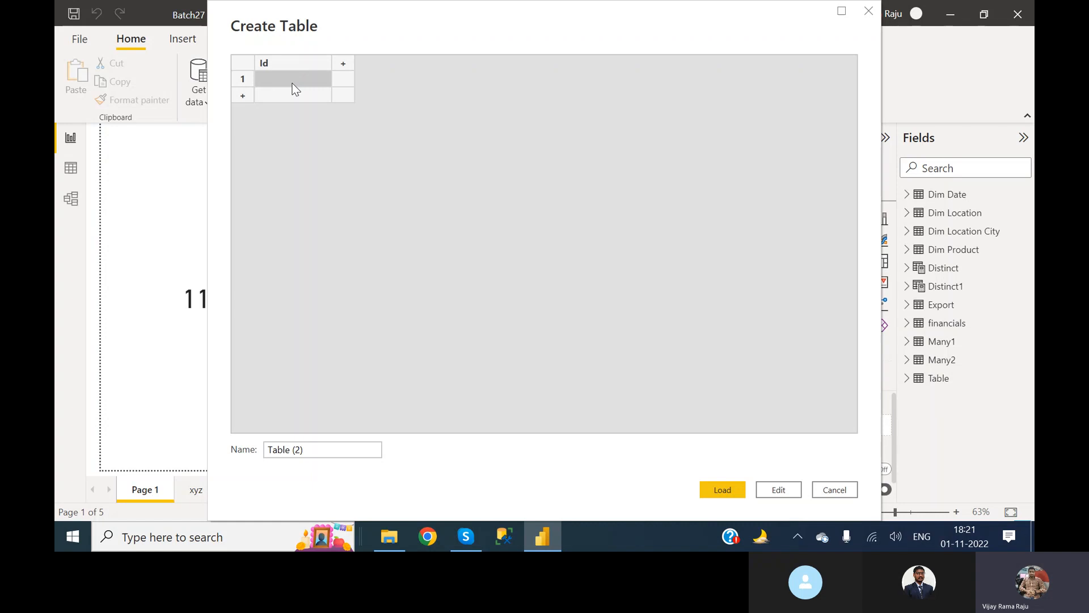
{"action": "type", "text": "1"}
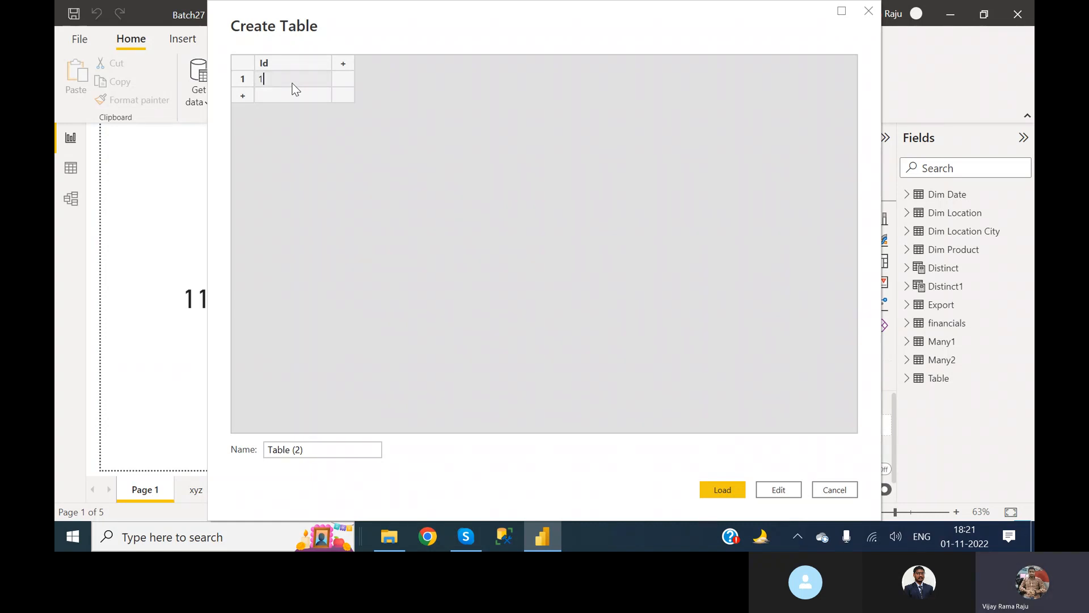
Add a second column called Name and enter aa in its first row.
{"action": "left_click", "coordinate": [344, 65]}
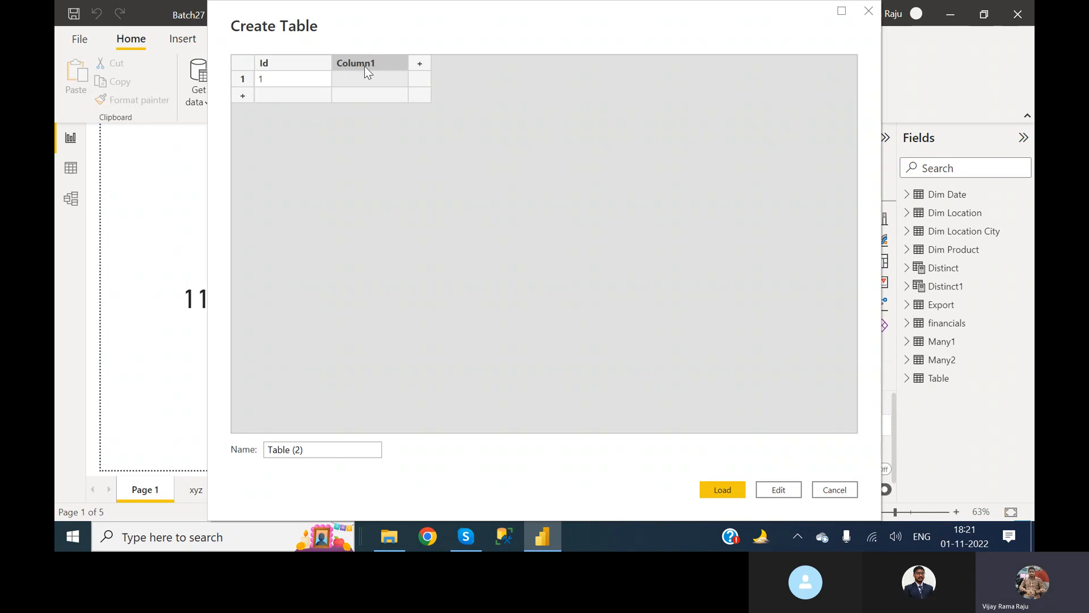
{"action": "double_click", "coordinate": [364, 66]}
{"action": "type", "text": "Name"}
{"action": "left_click", "coordinate": [360, 78]}
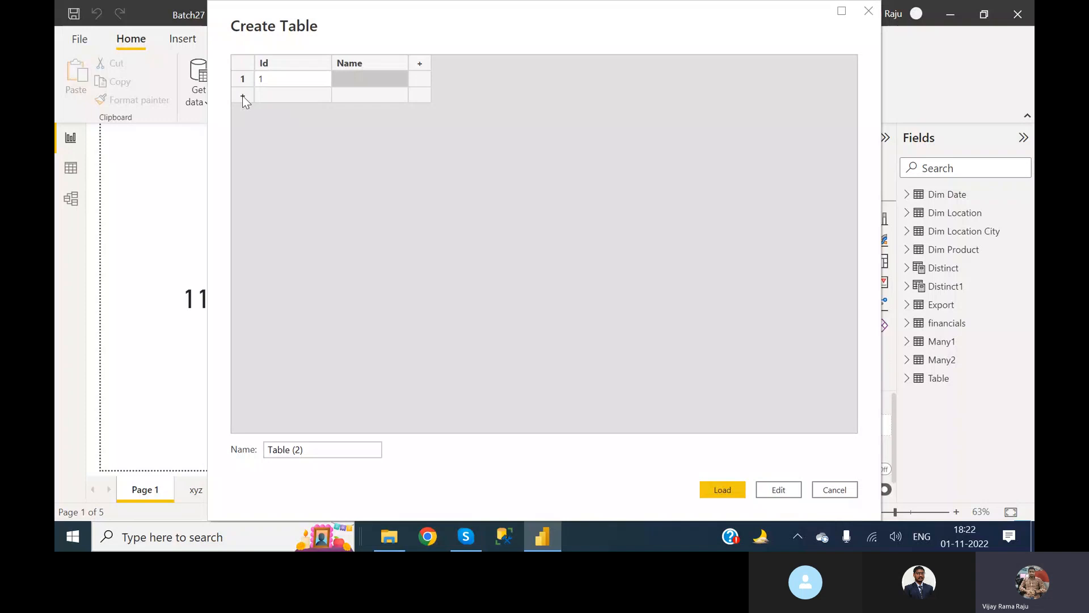
{"action": "left_click", "coordinate": [350, 80]}
{"action": "type", "text": "aa"}
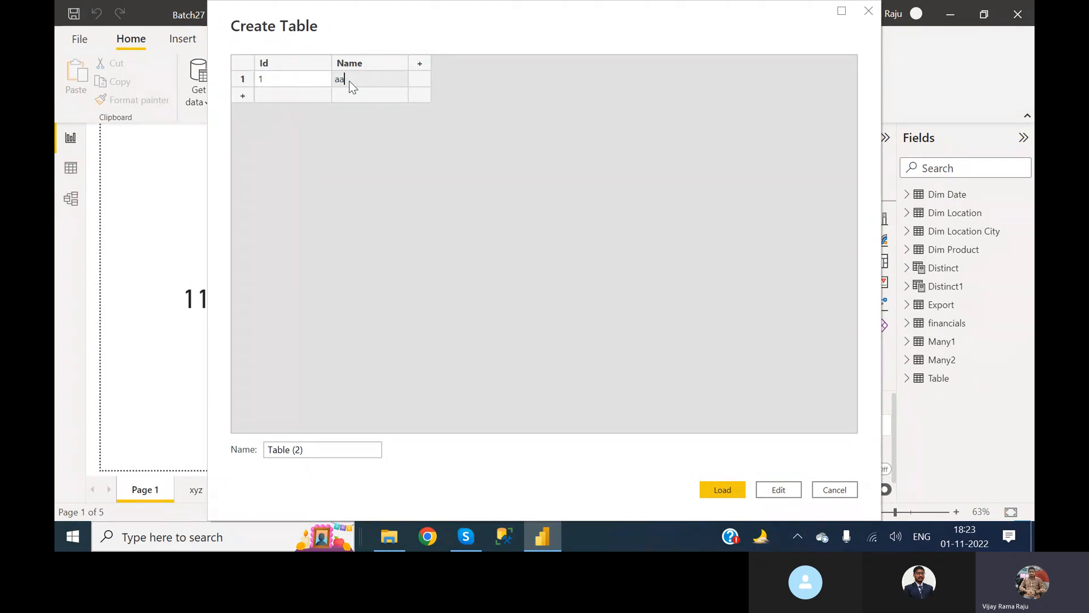
{"action": "key", "text": "Return"}
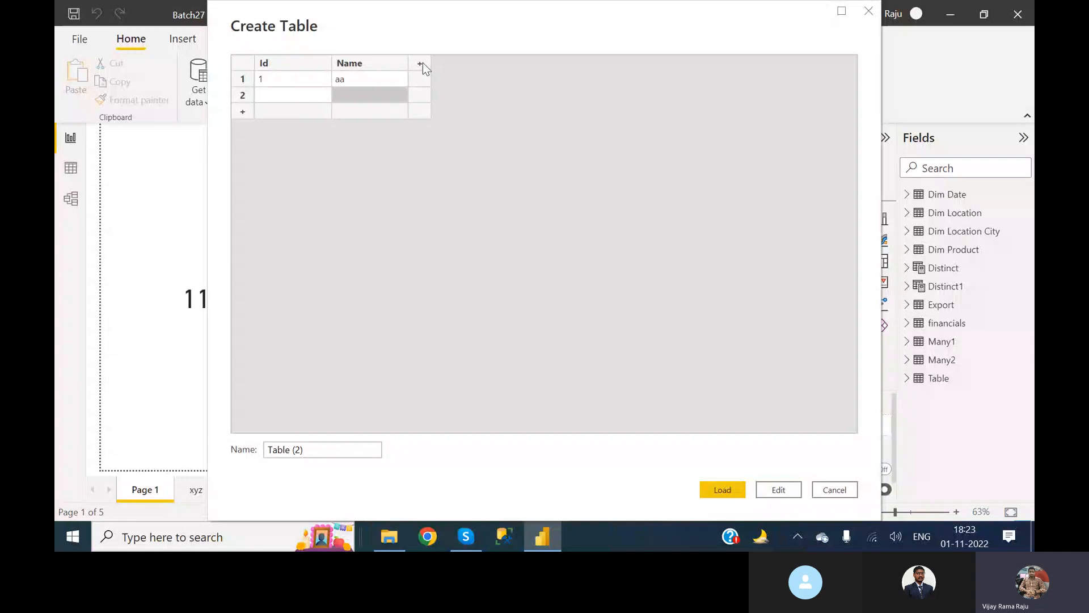
Fill the table's second row with Id 2 and Name bb.
{"action": "left_click", "coordinate": [269, 99]}
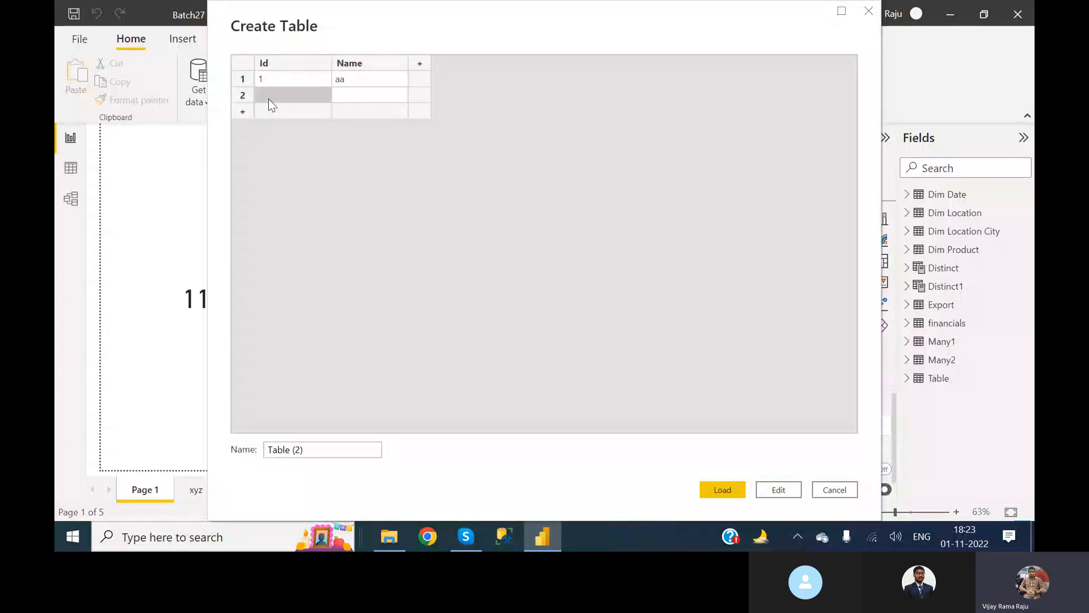
{"action": "type", "text": "2"}
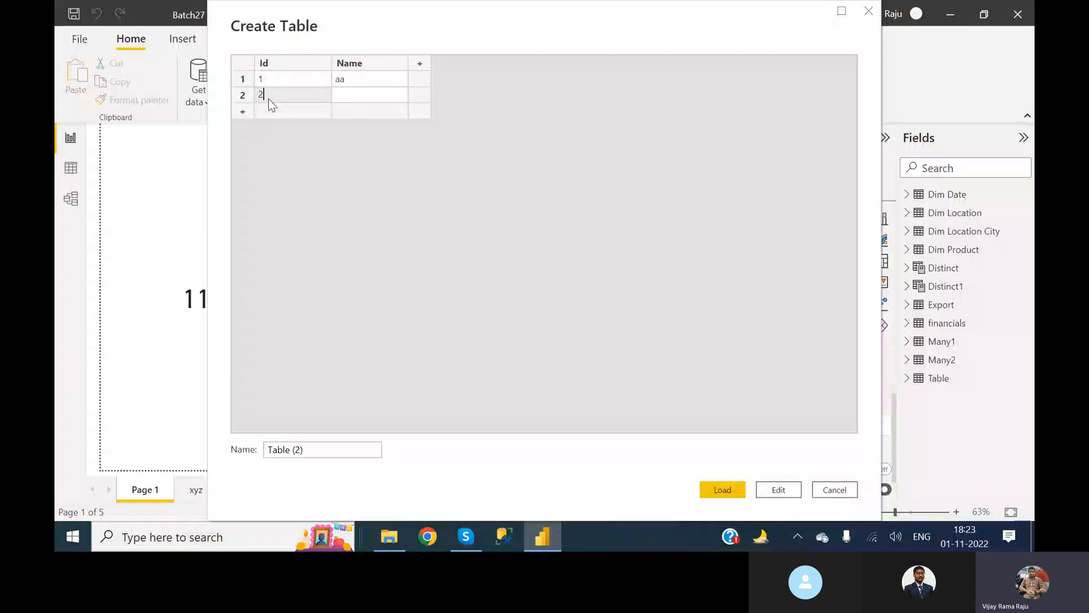
{"action": "key", "text": "Tab"}
{"action": "type", "text": "bb"}
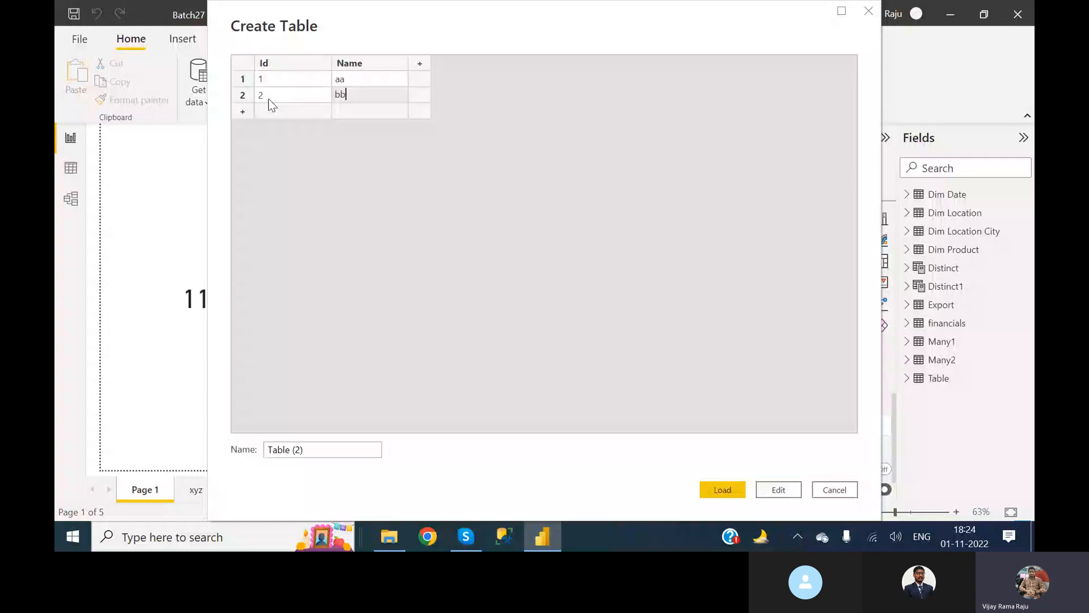
{"action": "key", "text": "Return"}
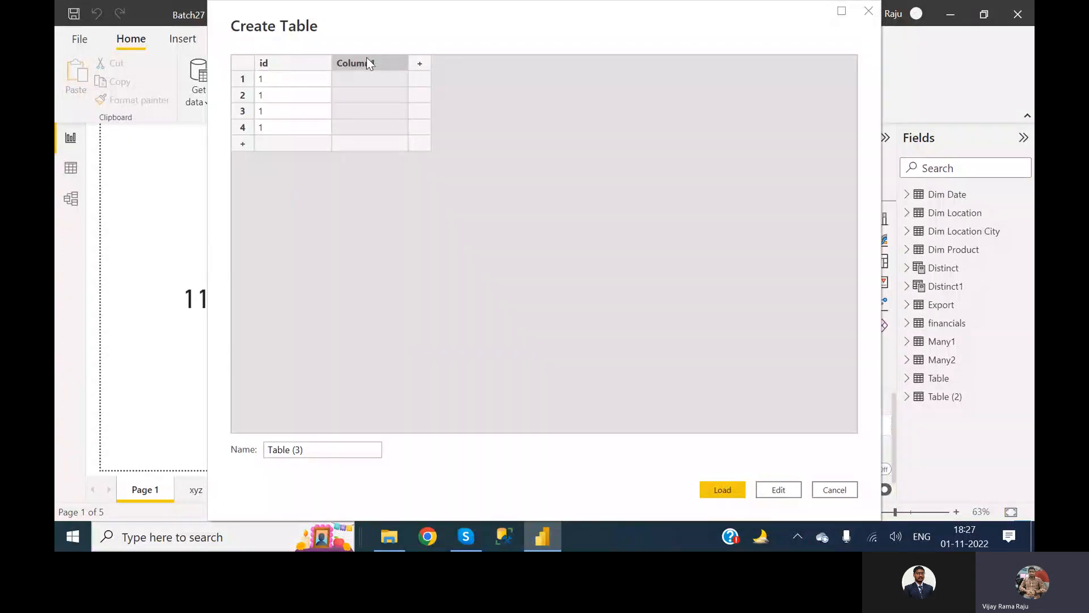
Delete the empty second column and the third row from the table being created.
{"action": "right_click", "coordinate": [369, 61]}
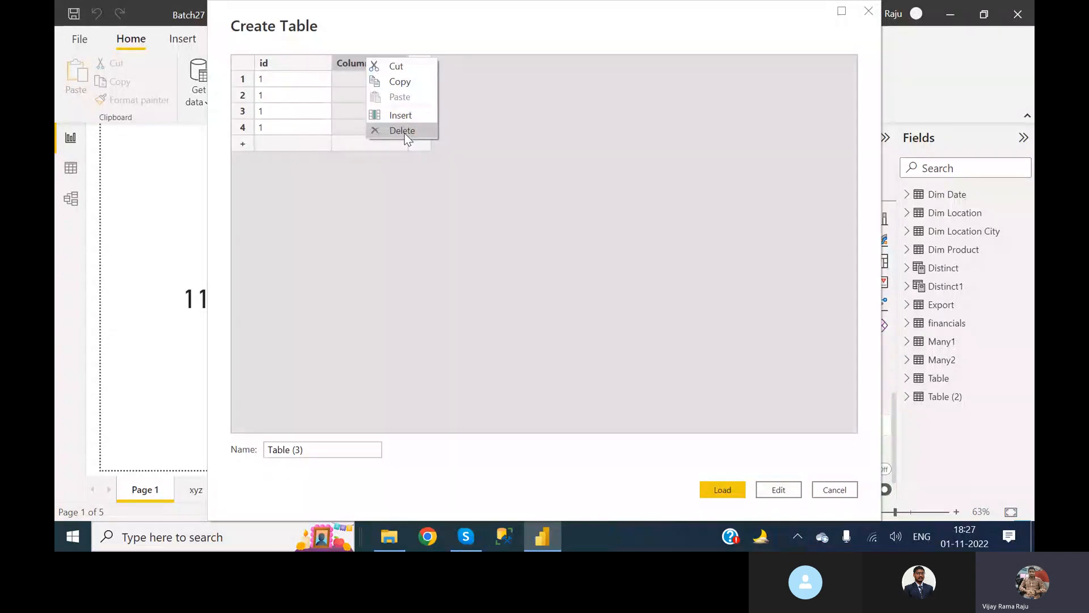
{"action": "left_click", "coordinate": [405, 135]}
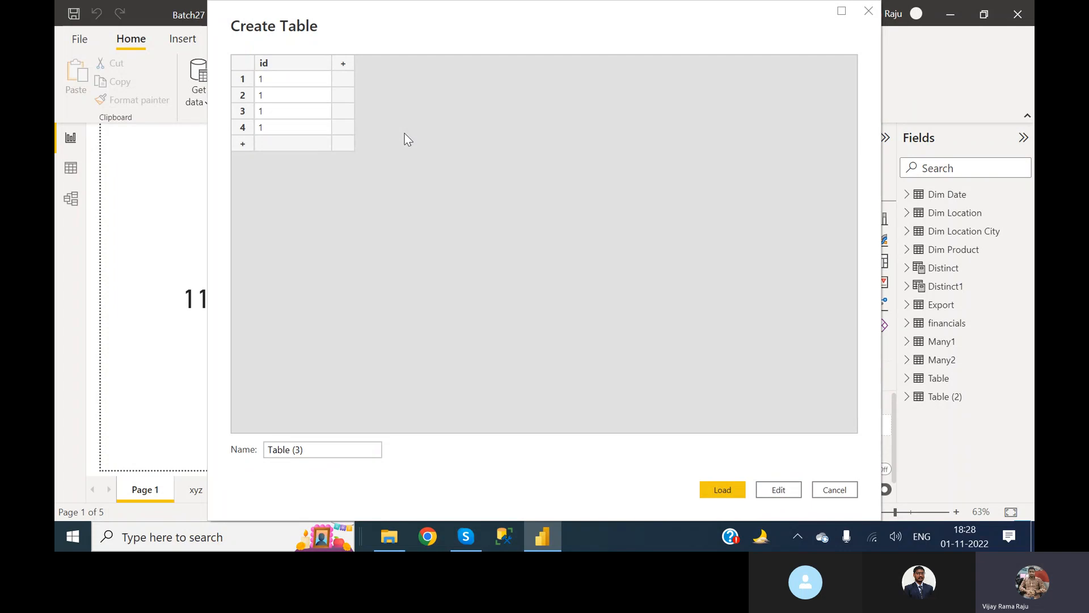
{"action": "left_click", "coordinate": [243, 113]}
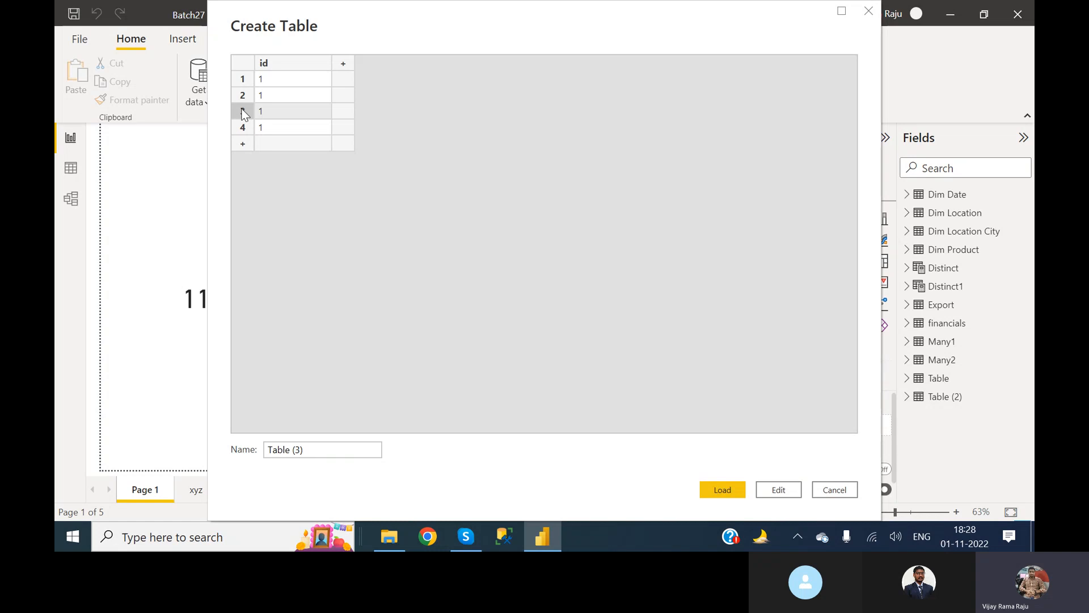
{"action": "right_click", "coordinate": [244, 113]}
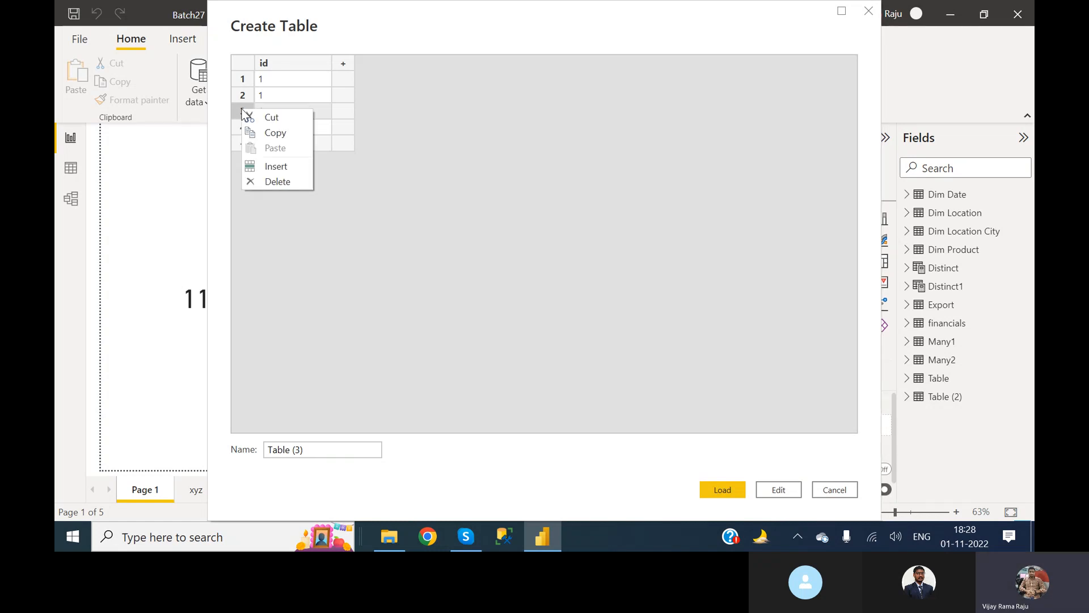
{"action": "left_click", "coordinate": [278, 181]}
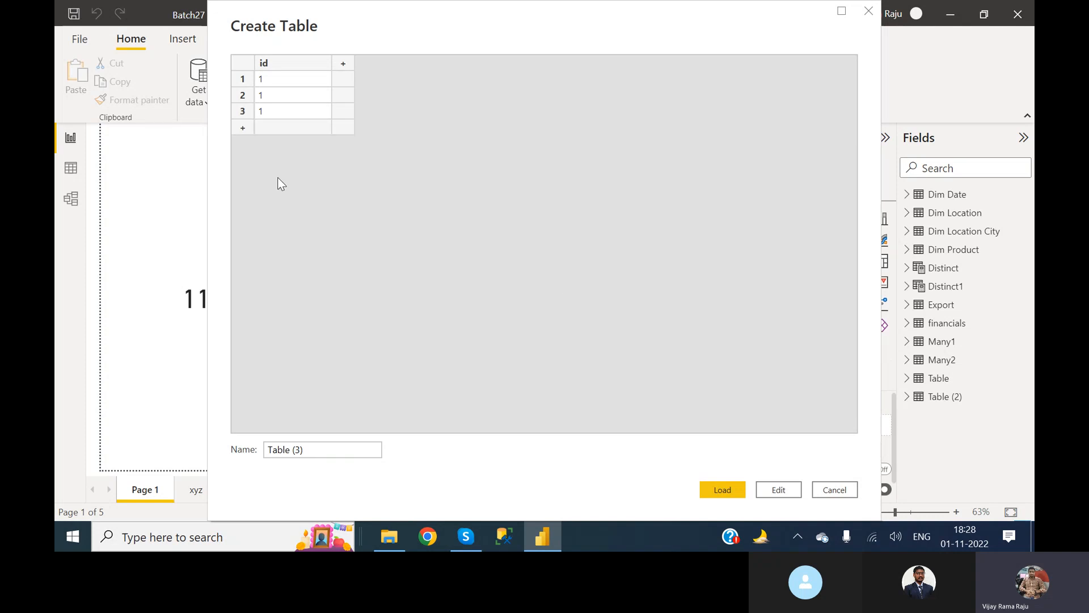
Discard the unsaved new table and return to the Power BI report.
{"action": "left_click", "coordinate": [842, 494]}
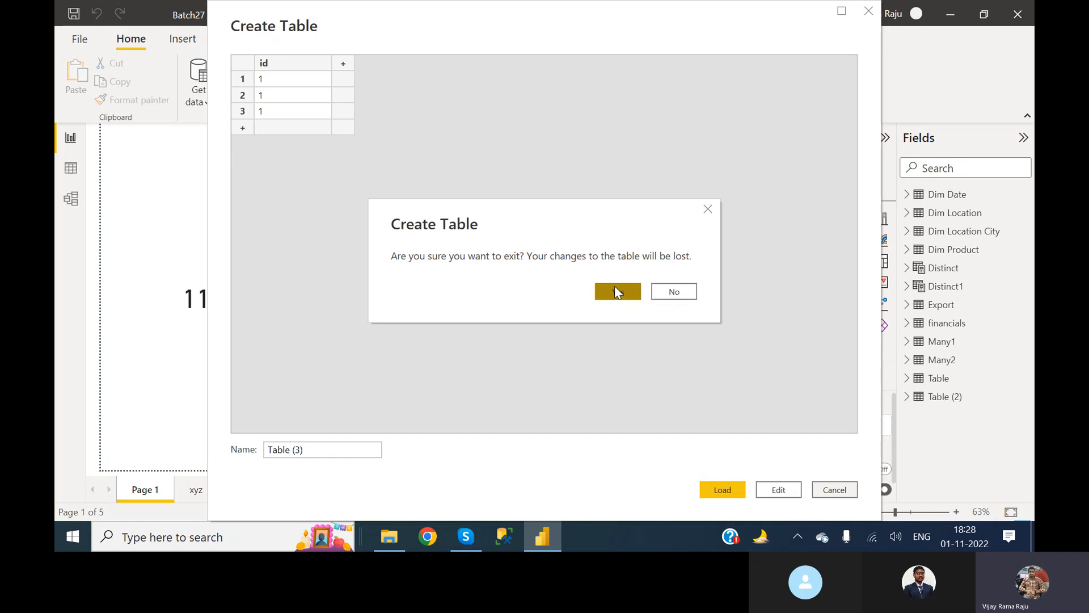
{"action": "left_click", "coordinate": [615, 288]}
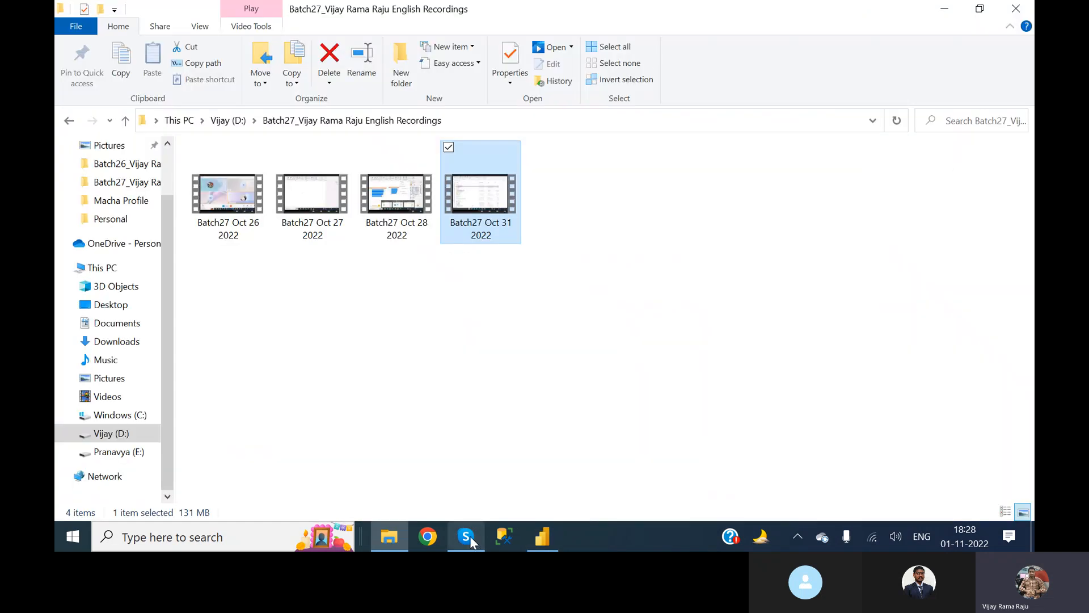
{"action": "left_click", "coordinate": [542, 544]}
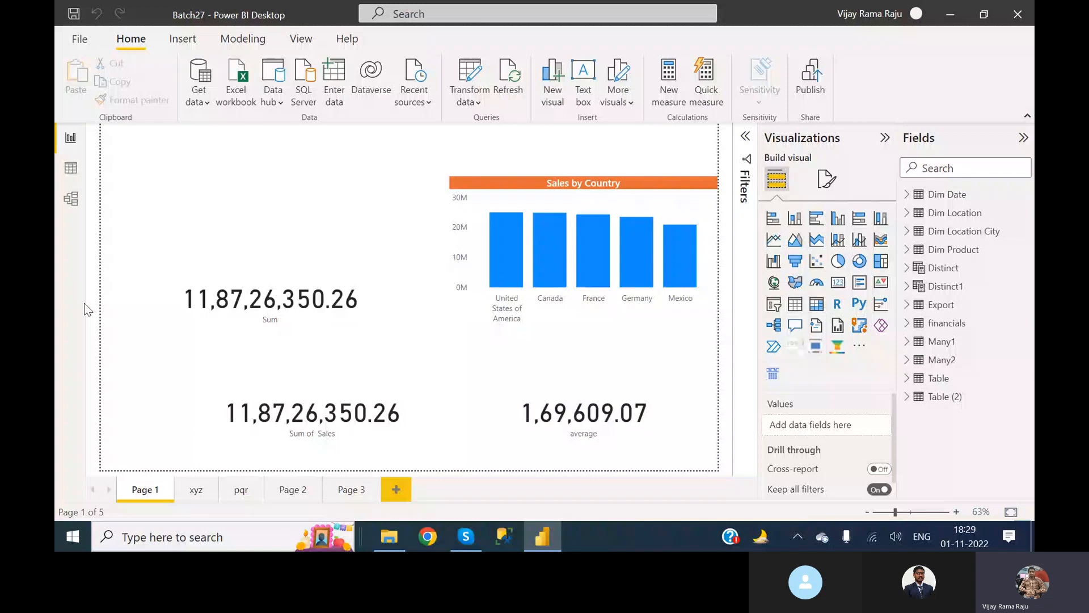
Examine the entered data behind the Source step of the Table query in Power Query Editor, leaving it unedited, and return to the report.
{"action": "left_click", "coordinate": [471, 74]}
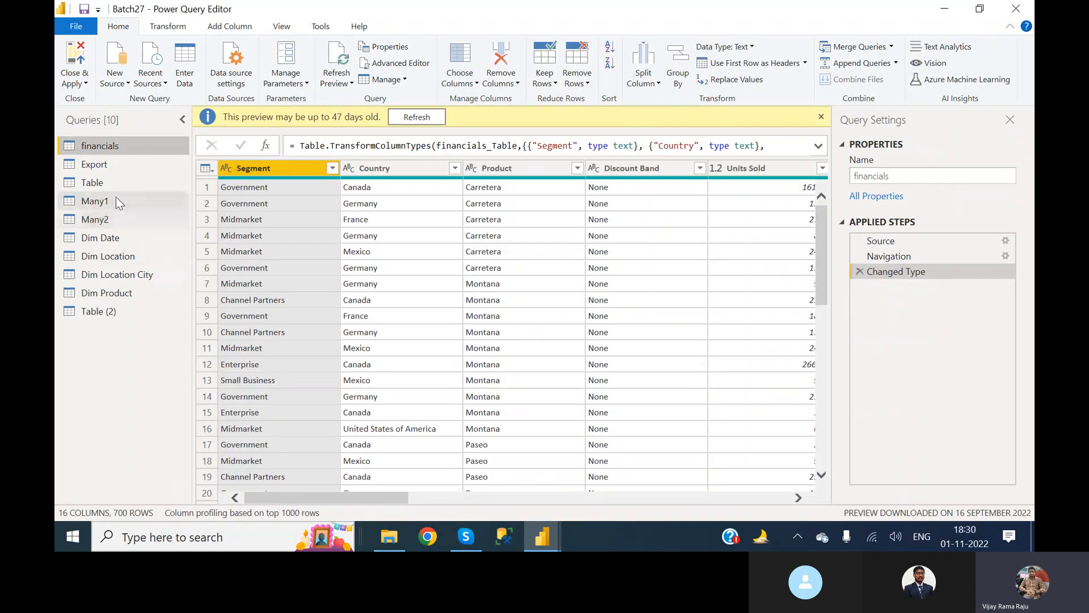
{"action": "left_click", "coordinate": [102, 182]}
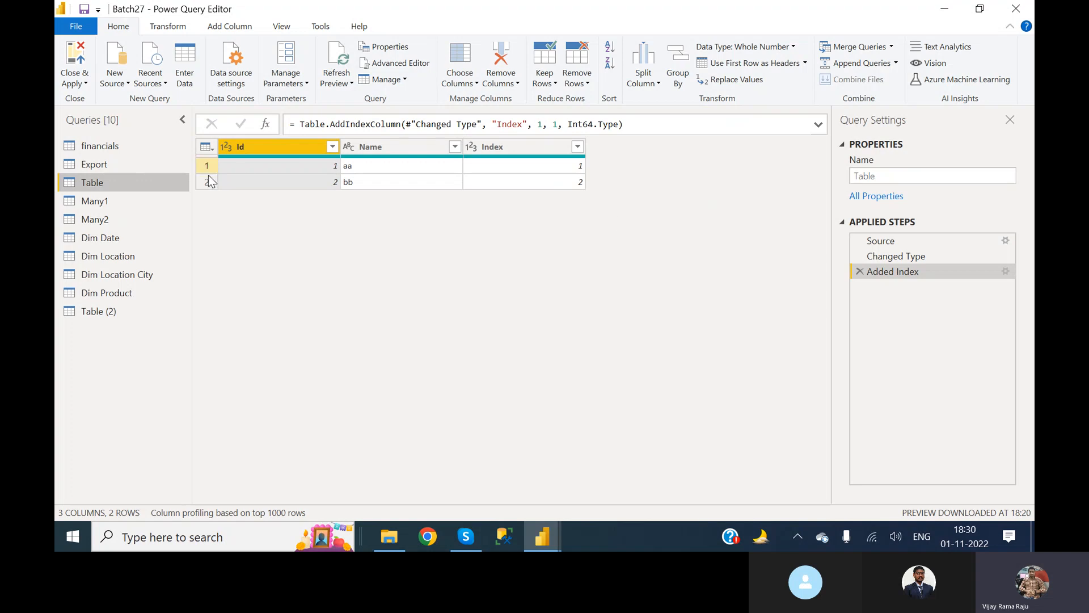
{"action": "left_click", "coordinate": [929, 245]}
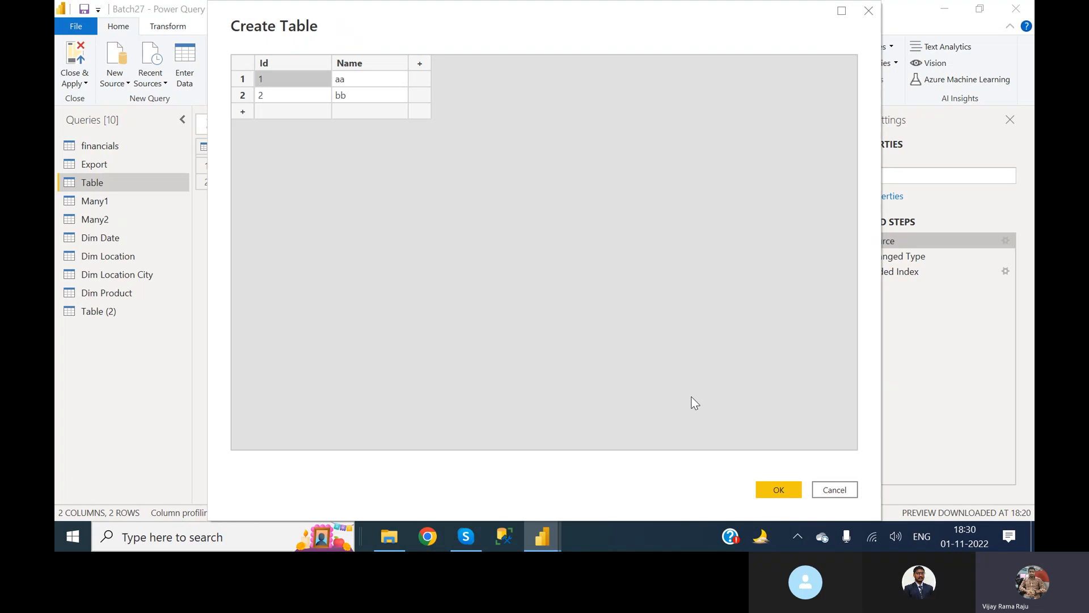
{"action": "left_click", "coordinate": [843, 490]}
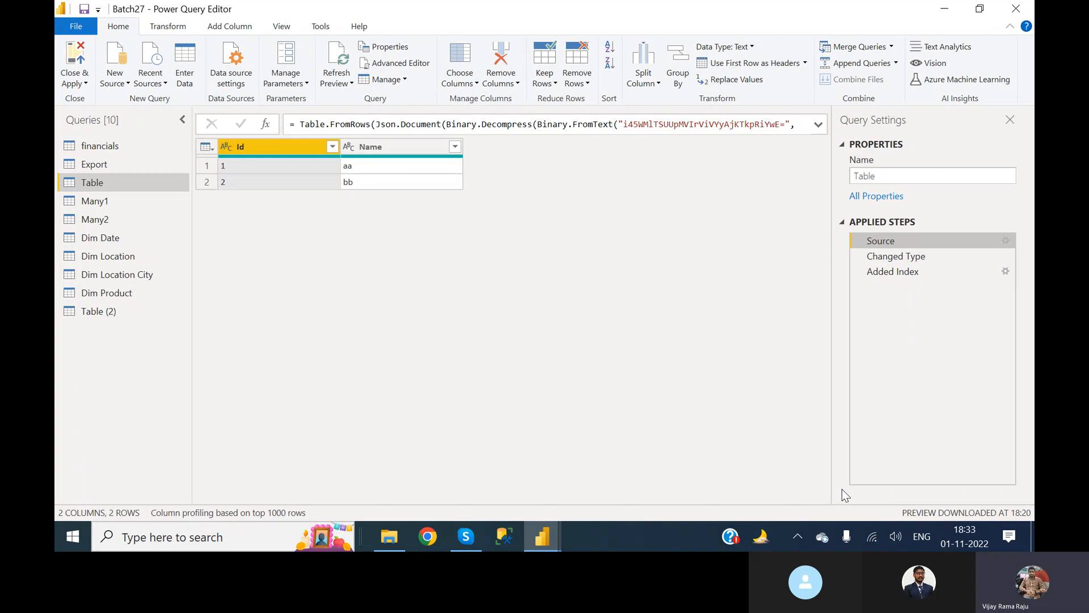
{"action": "left_click", "coordinate": [76, 62]}
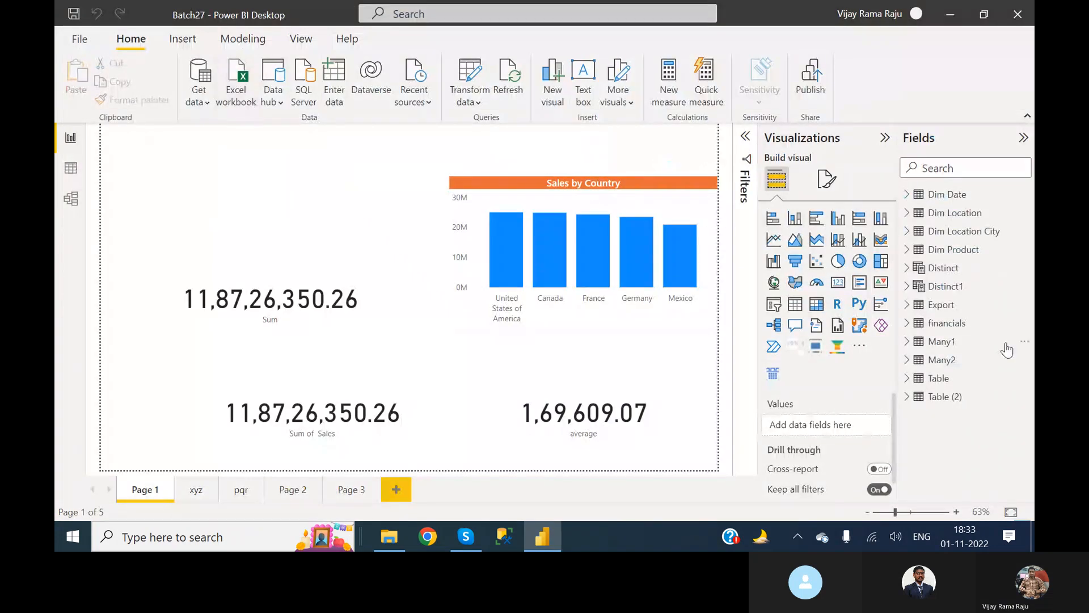
Open the manually entered data behind the Source step of the Table (2) query in Power Query Editor.
{"action": "left_click", "coordinate": [951, 399]}
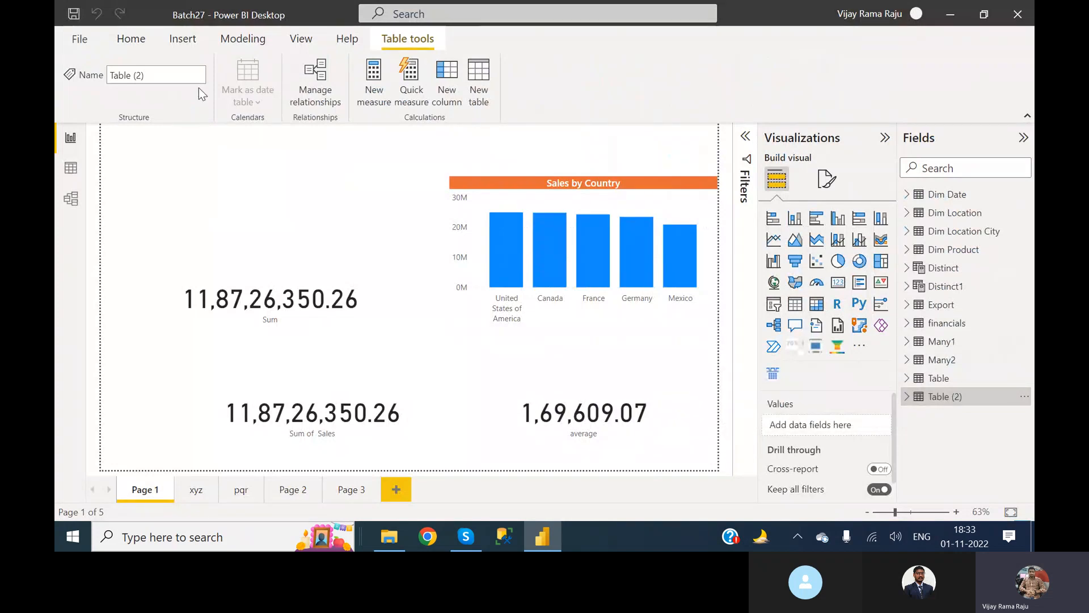
{"action": "left_click", "coordinate": [131, 40]}
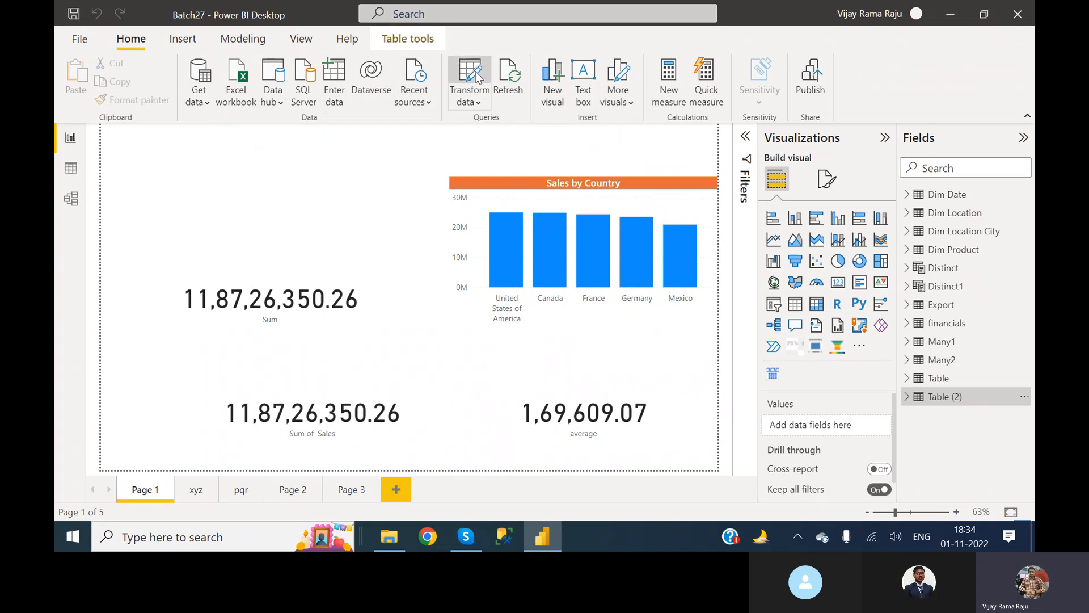
{"action": "left_click", "coordinate": [478, 78]}
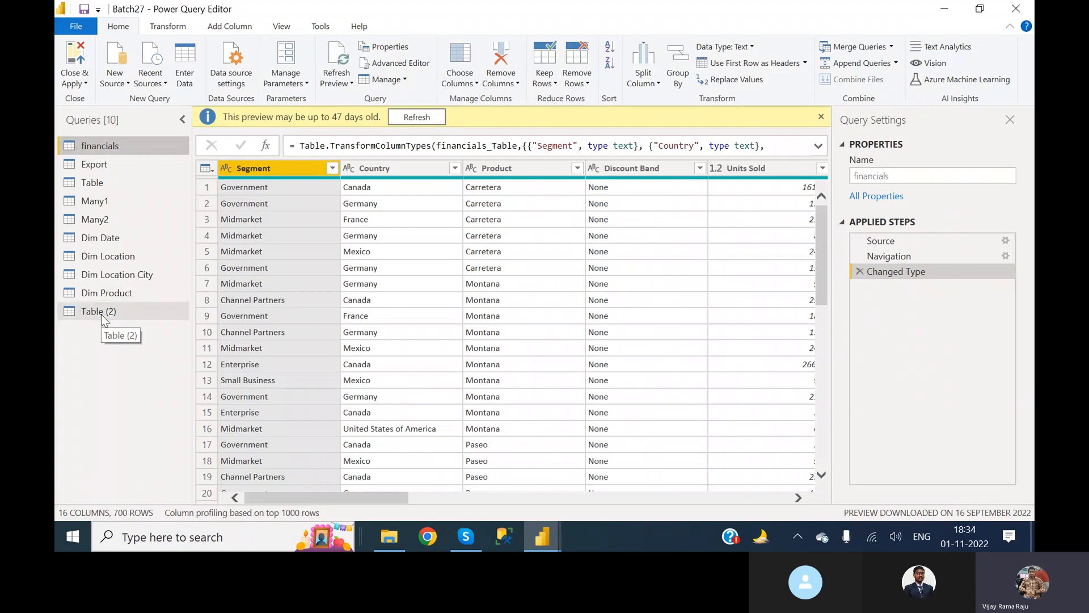
{"action": "left_click", "coordinate": [101, 314]}
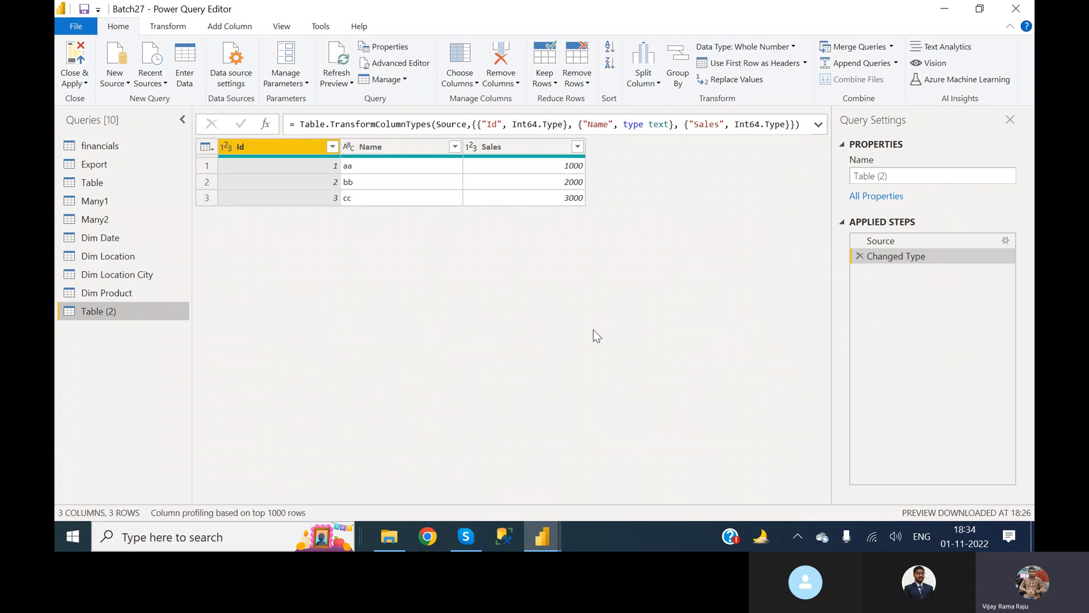
{"action": "left_click", "coordinate": [902, 240]}
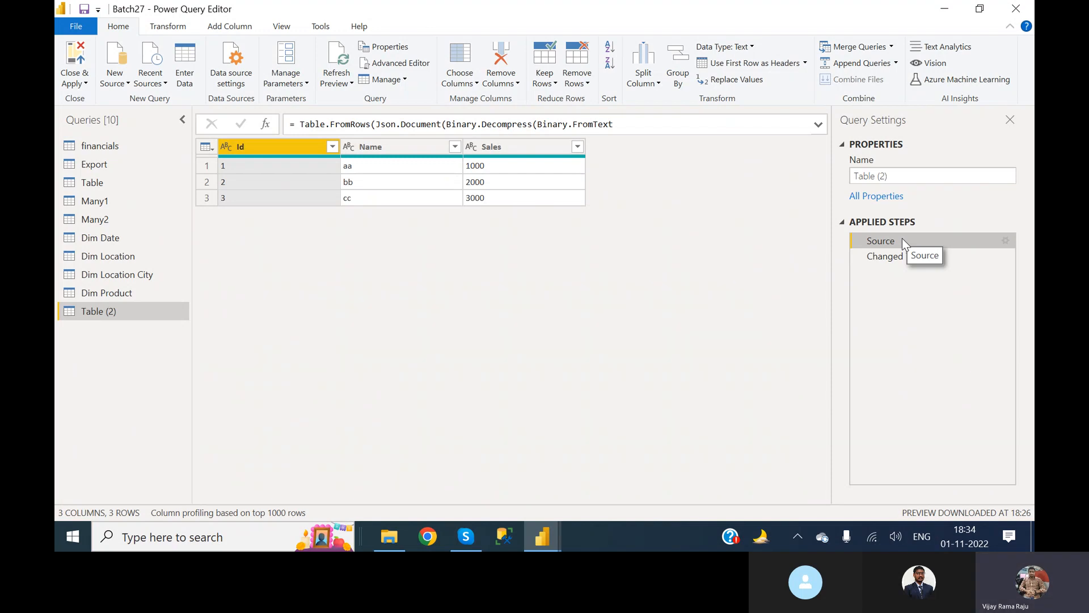
{"action": "double_click", "coordinate": [902, 238]}
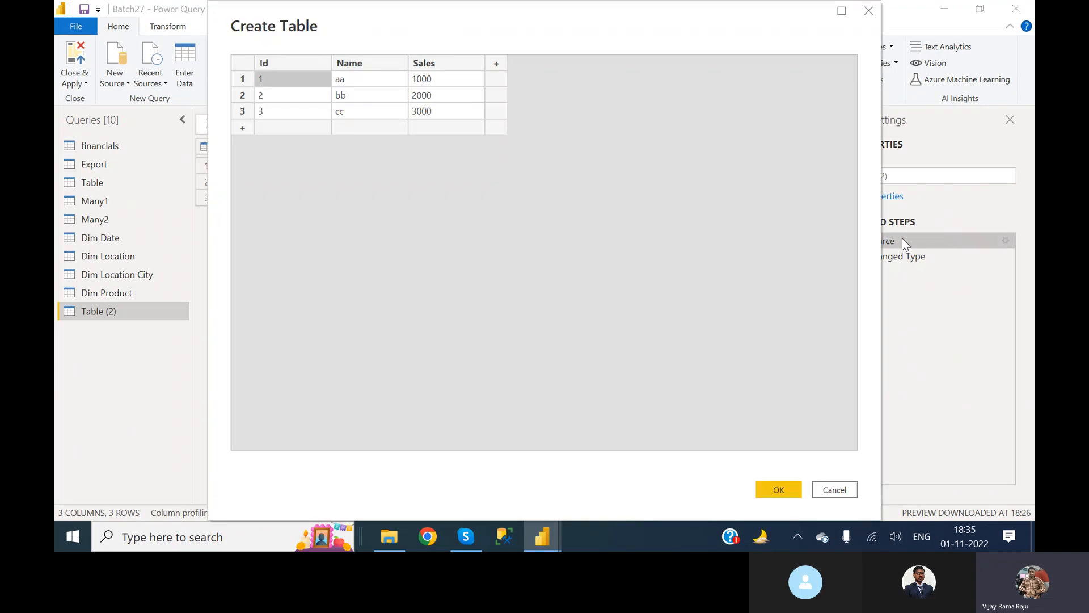
Delete the Sales column from the entered data of Table (2).
{"action": "left_click", "coordinate": [449, 65]}
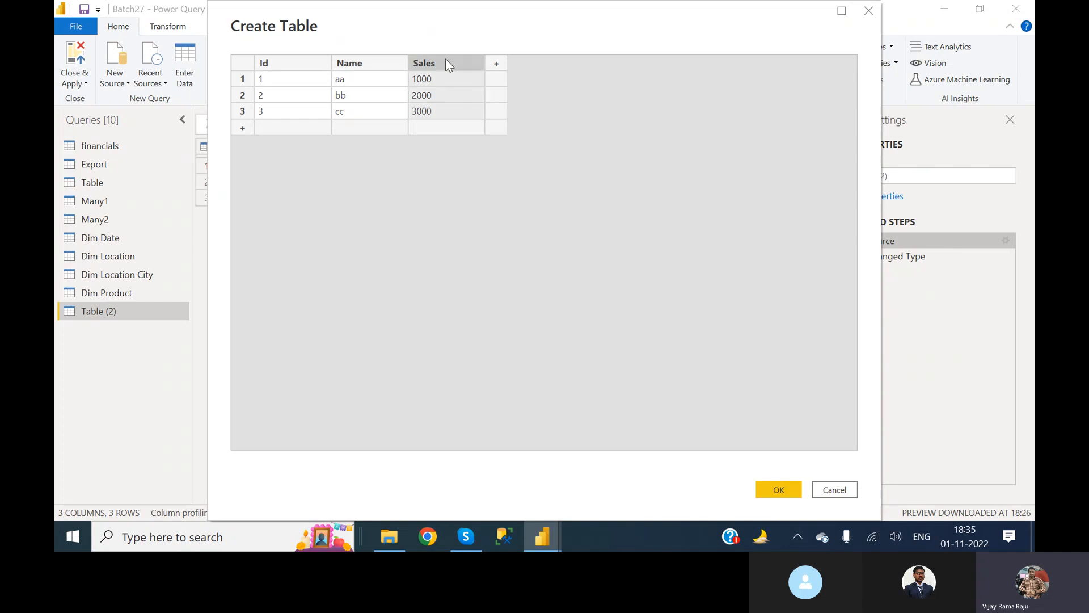
{"action": "right_click", "coordinate": [449, 66]}
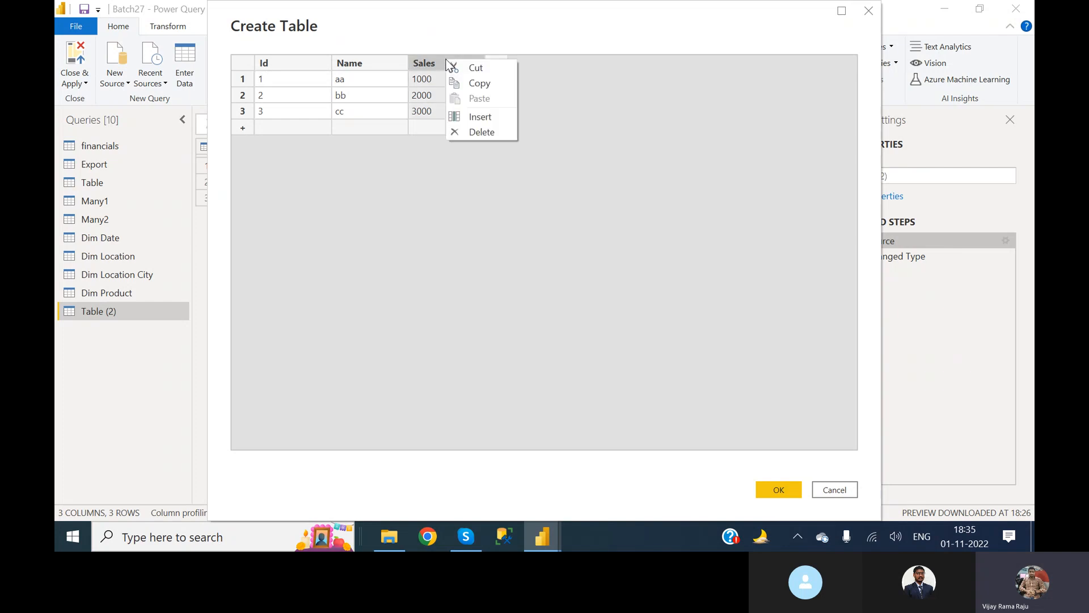
{"action": "left_click", "coordinate": [482, 134]}
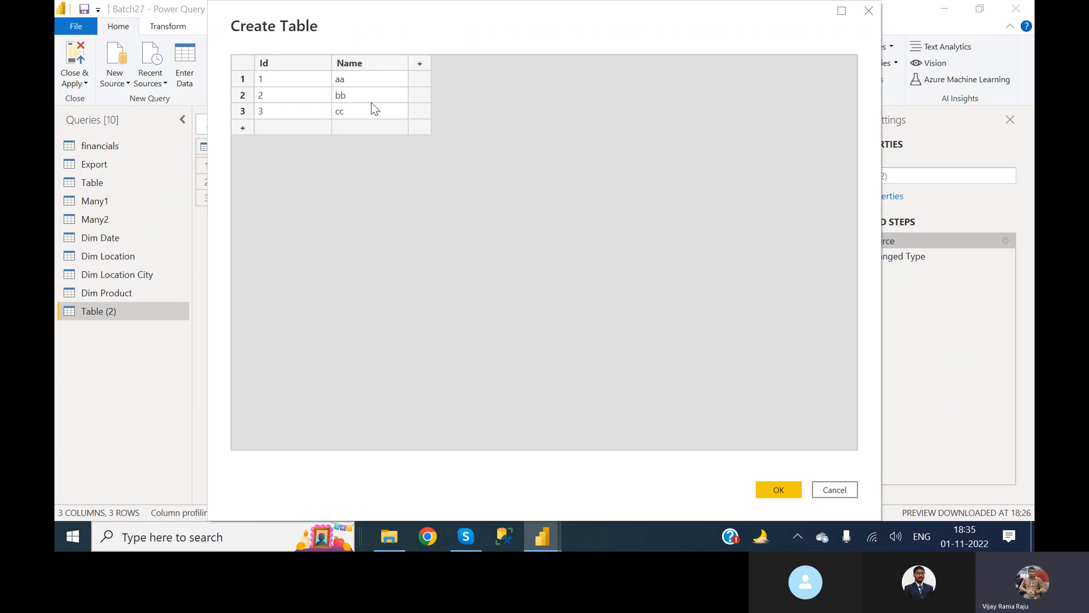
Change the second row's Name to dd, and discard the edits to the entered table.
{"action": "left_click", "coordinate": [351, 101]}
{"action": "key", "text": "BackSpace"}
{"action": "key", "text": "BackSpace"}
{"action": "type", "text": "dd"}
{"action": "left_click", "coordinate": [836, 495]}
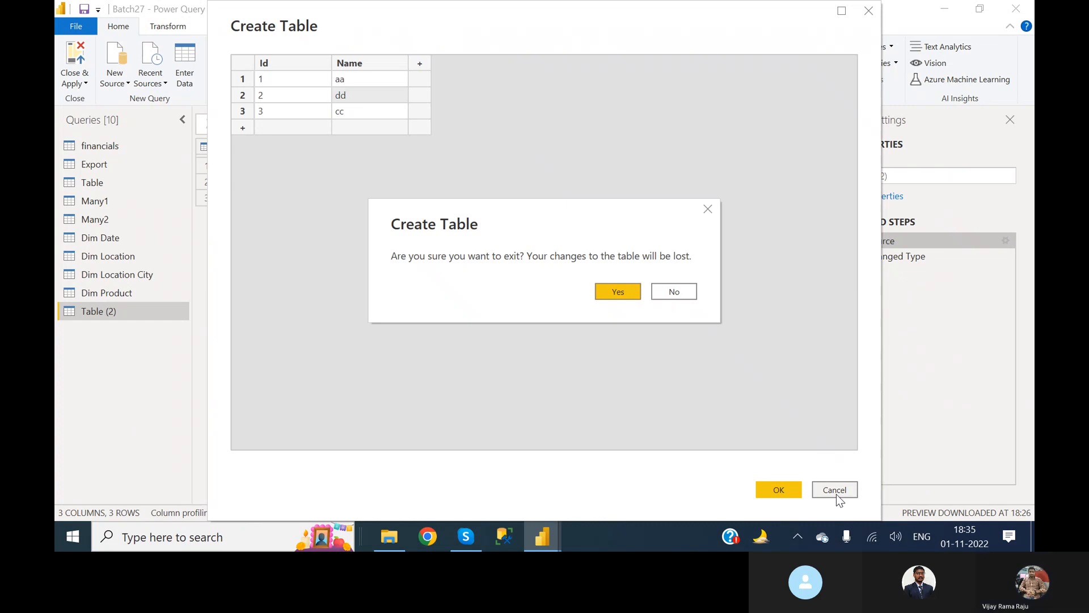
{"action": "left_click", "coordinate": [618, 291]}
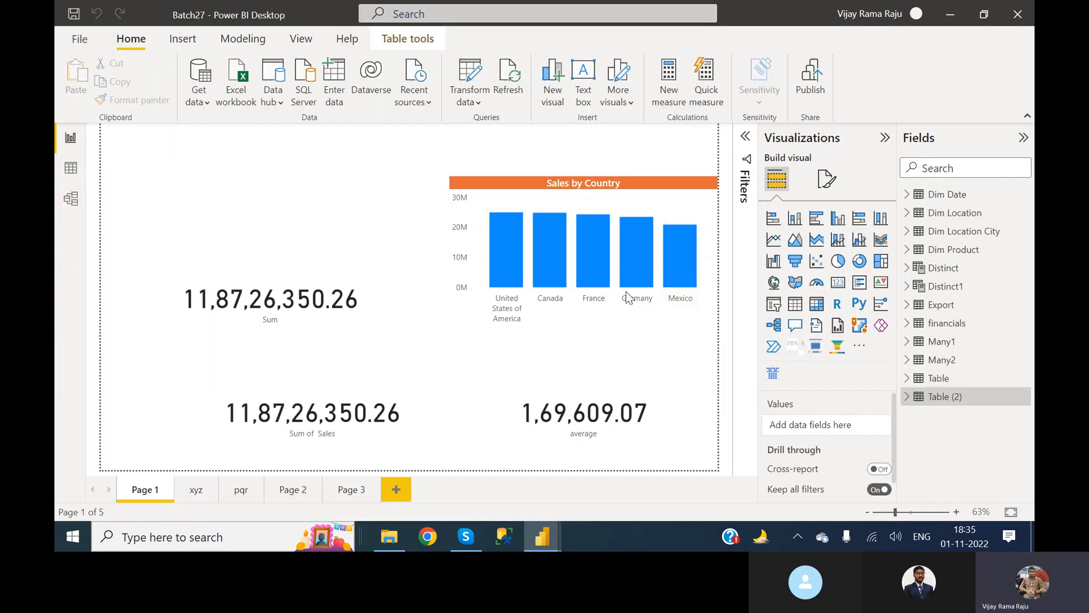
Review the entered data of the Table (2) Source step again without editing it, and close and apply the queries.
{"action": "left_click", "coordinate": [470, 76]}
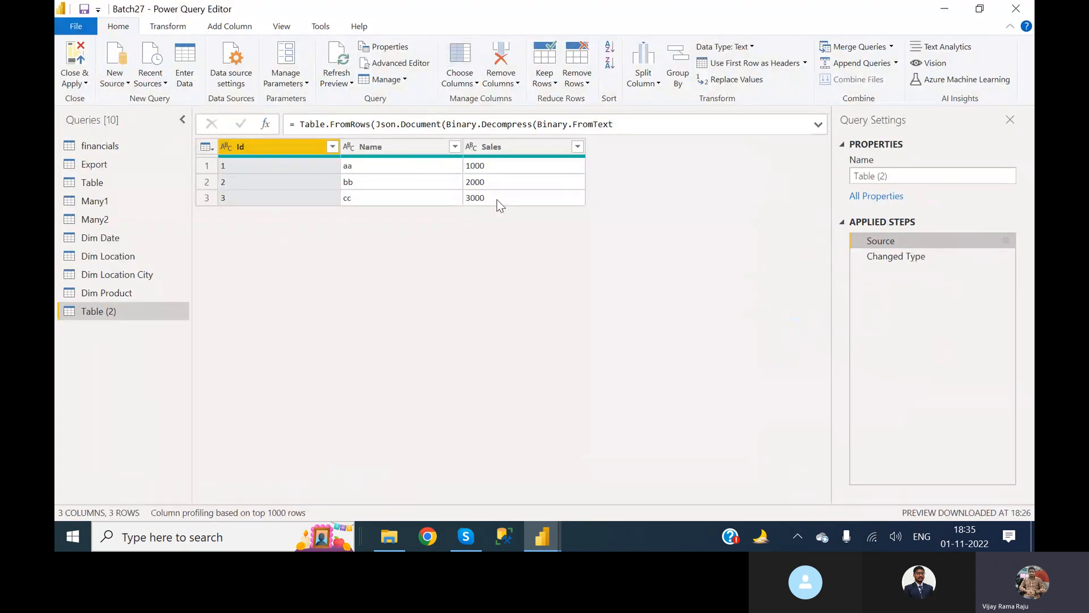
{"action": "double_click", "coordinate": [899, 241]}
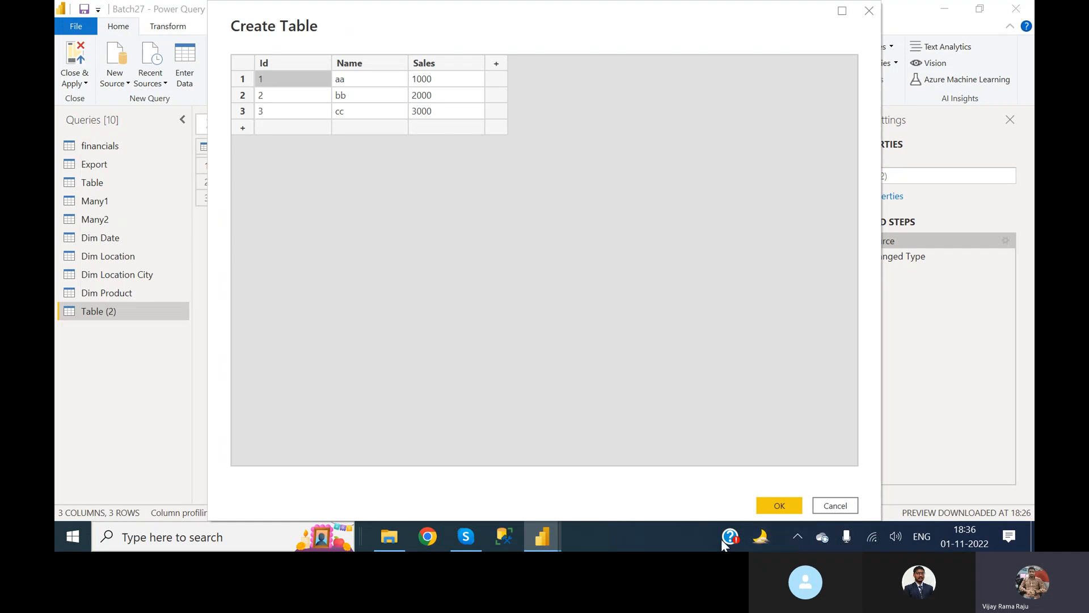
{"action": "left_click", "coordinate": [848, 509]}
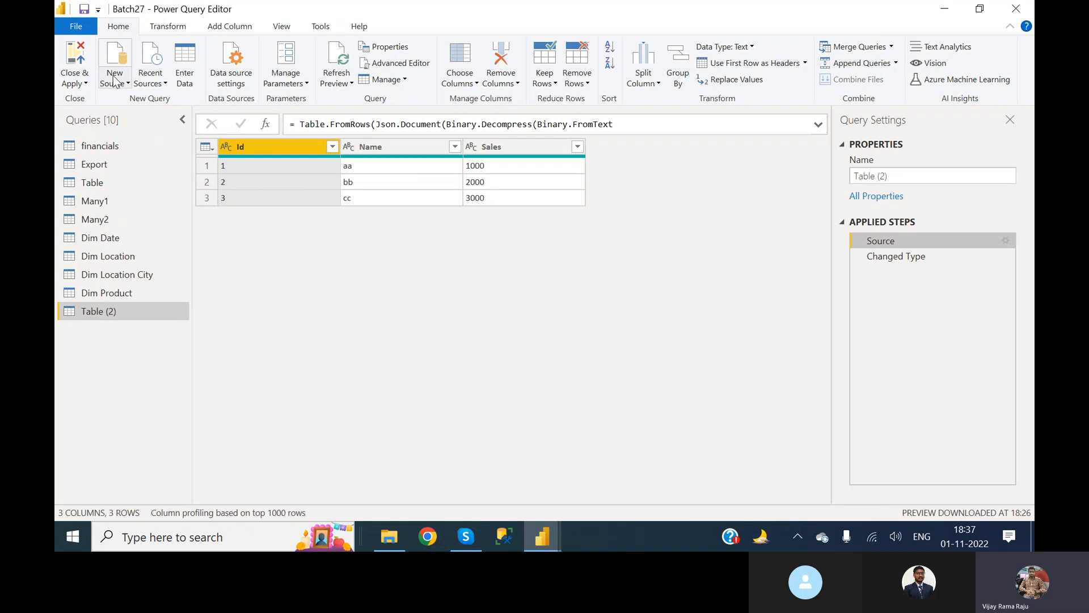
{"action": "left_click", "coordinate": [76, 63]}
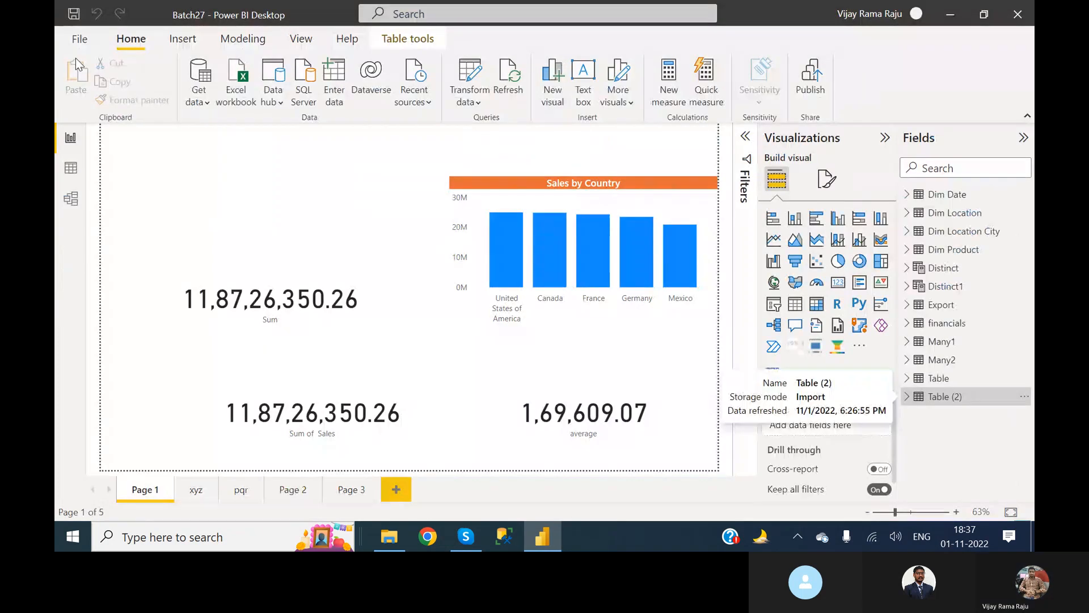
Browse the NSRInfo_SQL_Batch2 database from the recent sources, leave without loading anything, and review the recent sources list.
{"action": "left_click", "coordinate": [412, 103]}
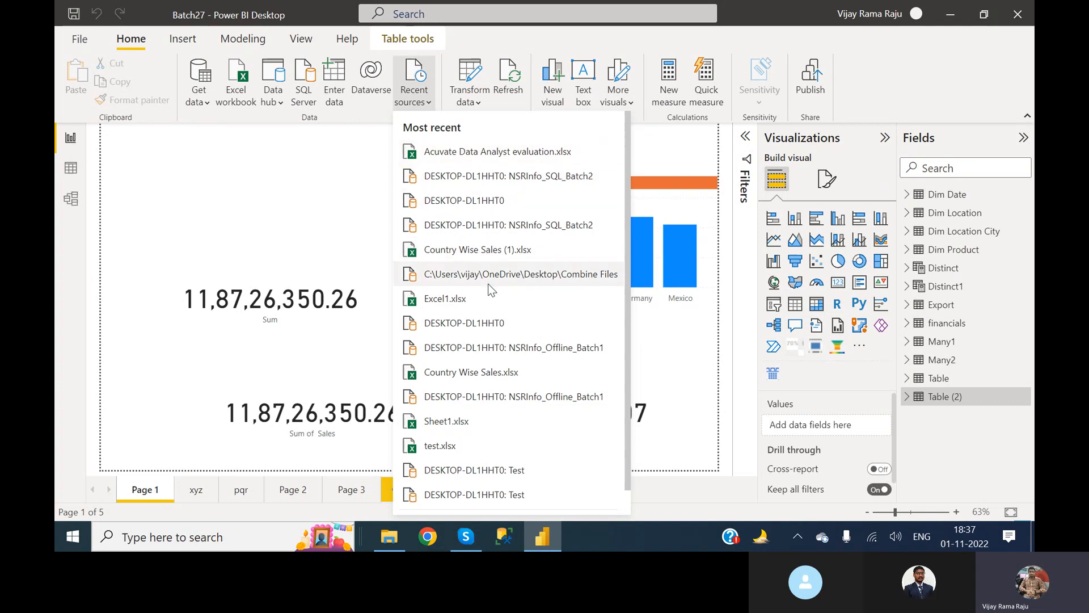
{"action": "left_click", "coordinate": [497, 181]}
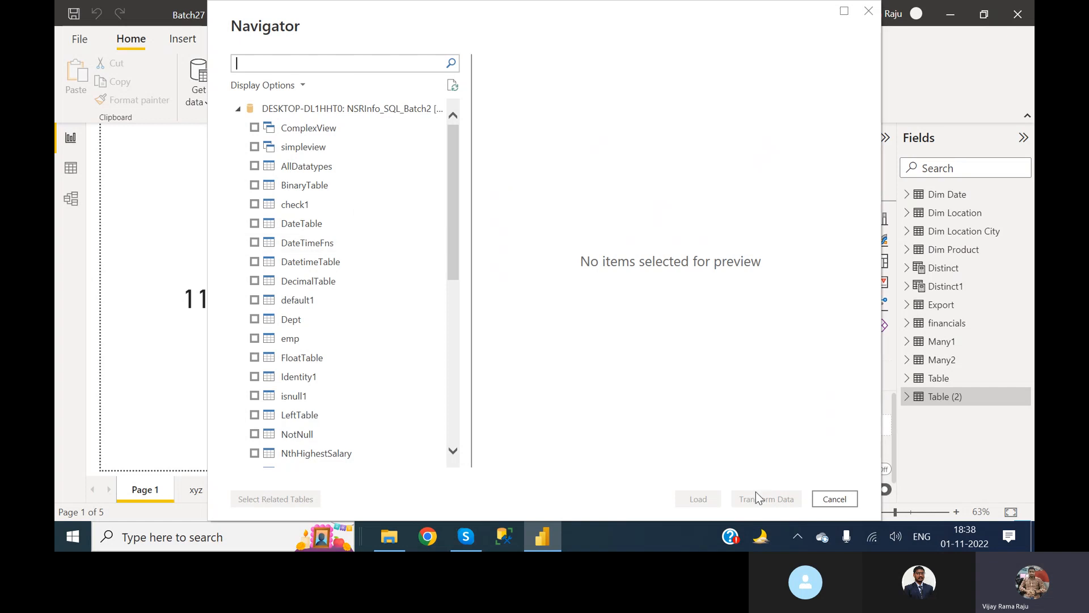
{"action": "left_click", "coordinate": [845, 499]}
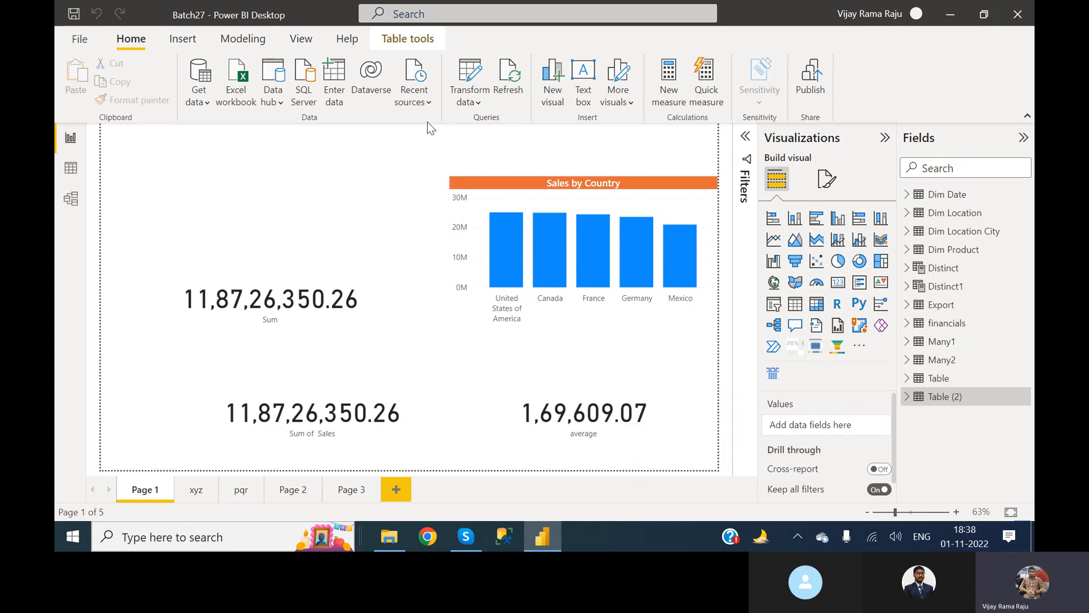
{"action": "left_click", "coordinate": [415, 102]}
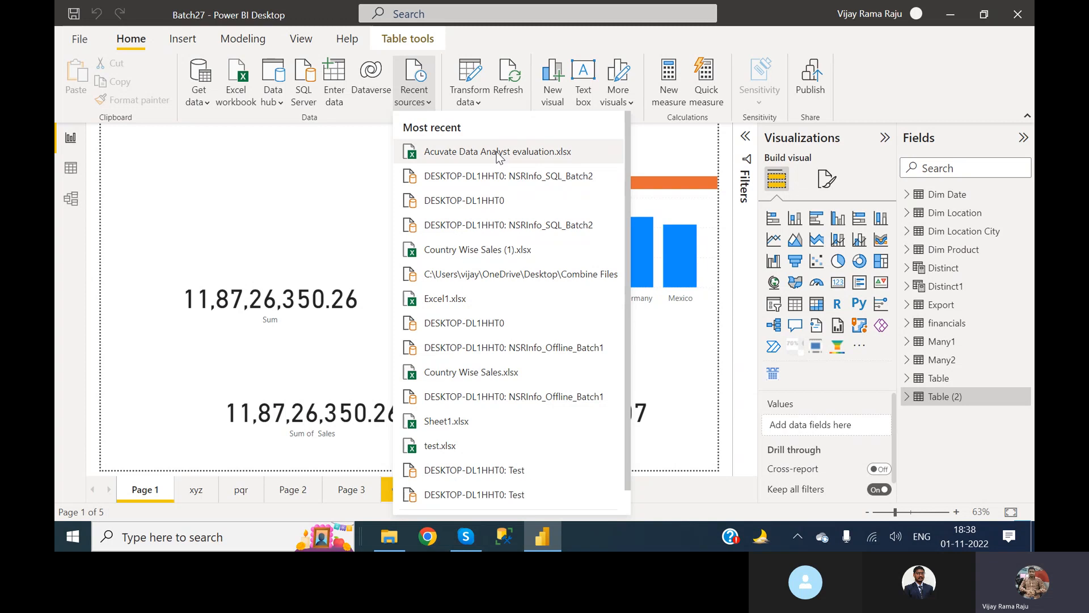
{"action": "left_click", "coordinate": [309, 166]}
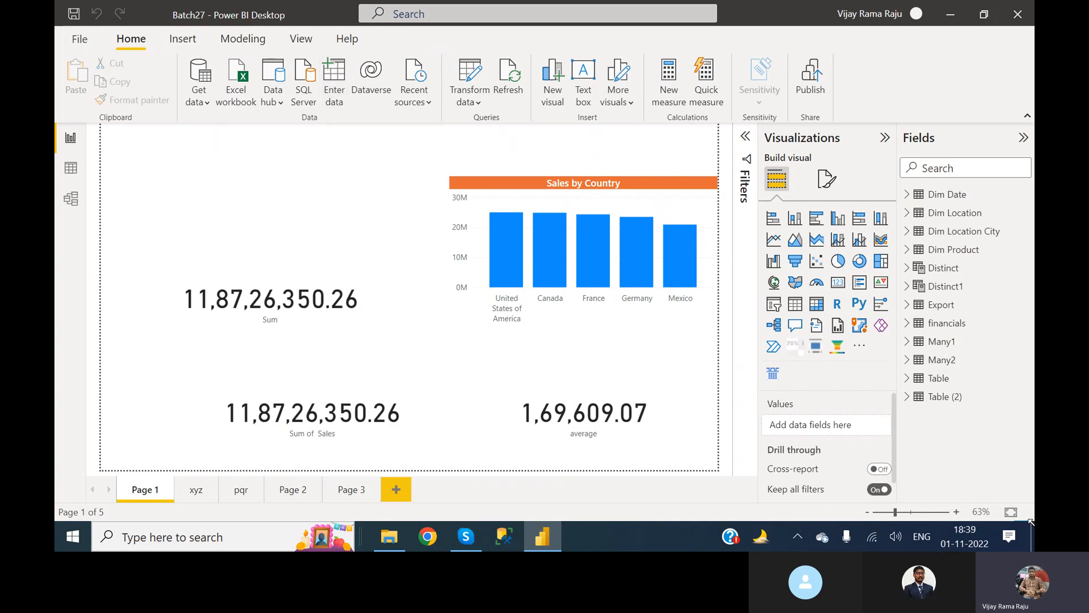
Open the Country Wise Sales workbook from the desktop in Excel and copy its country table, A3:C8, including headers.
{"action": "left_click", "coordinate": [1033, 539]}
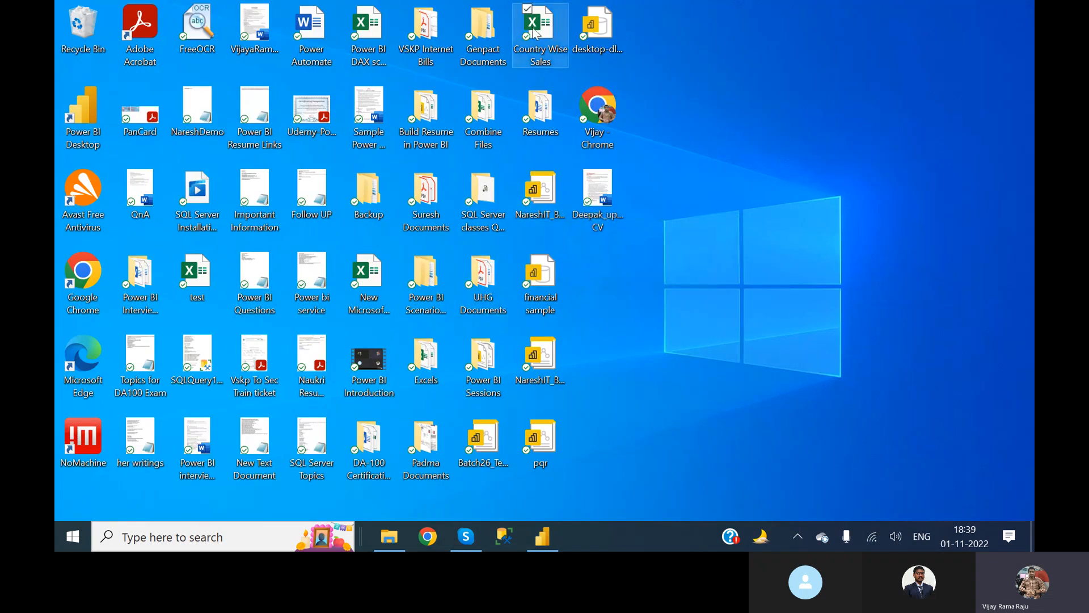
{"action": "double_click", "coordinate": [533, 31]}
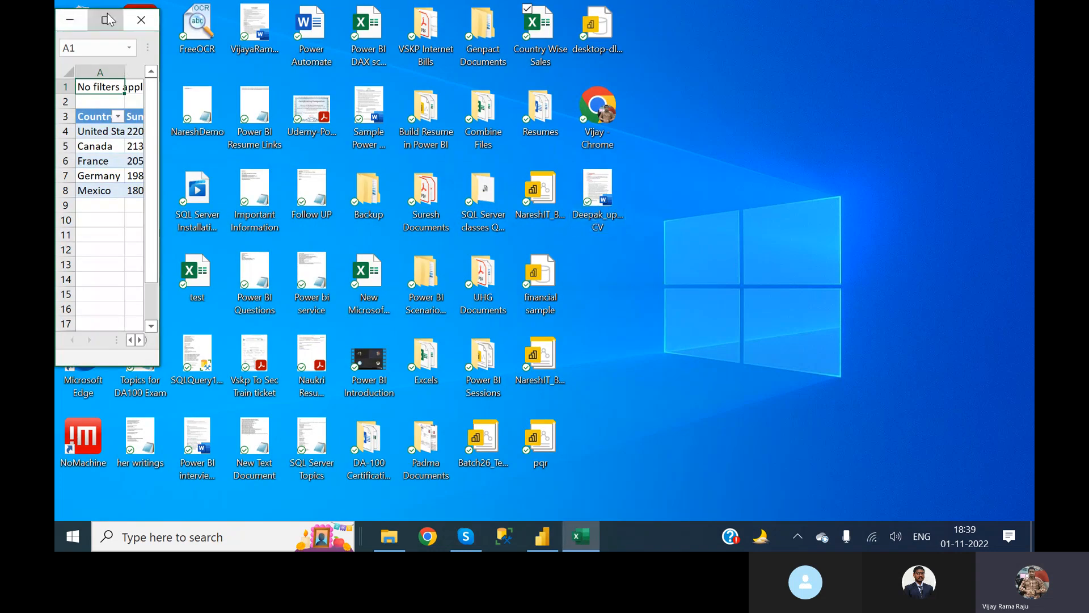
{"action": "left_click", "coordinate": [108, 20]}
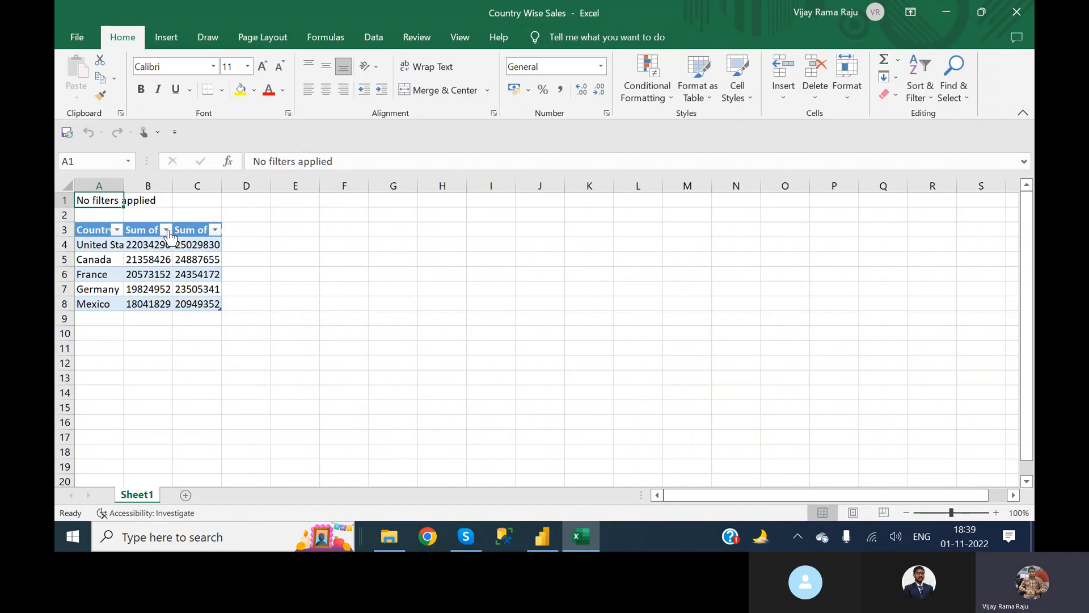
{"action": "left_click_drag", "start_coordinate": [86, 229], "coordinate": [165, 307]}
{"action": "key", "text": "ctrl+c"}
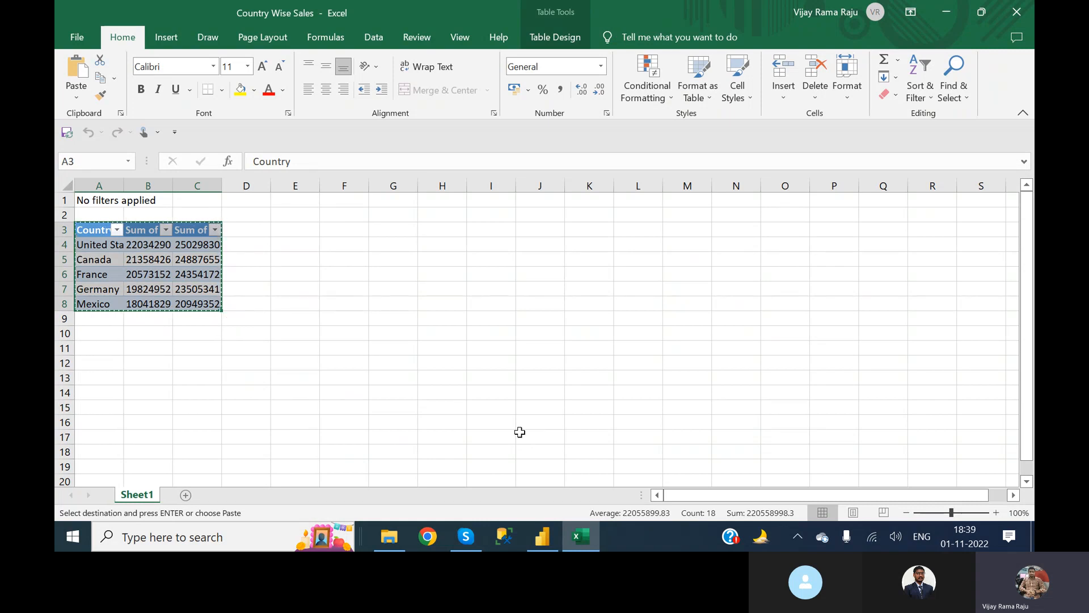
Switch to Power BI Desktop and paste the copied country table with its headers into a new manually entered table.
{"action": "left_click", "coordinate": [543, 546]}
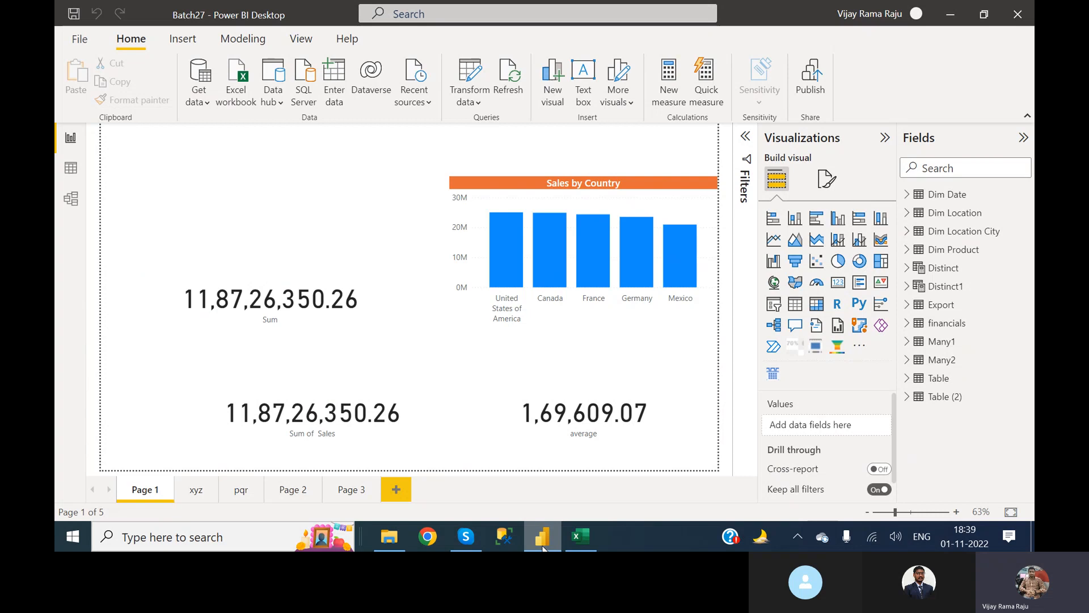
{"action": "left_click", "coordinate": [335, 82]}
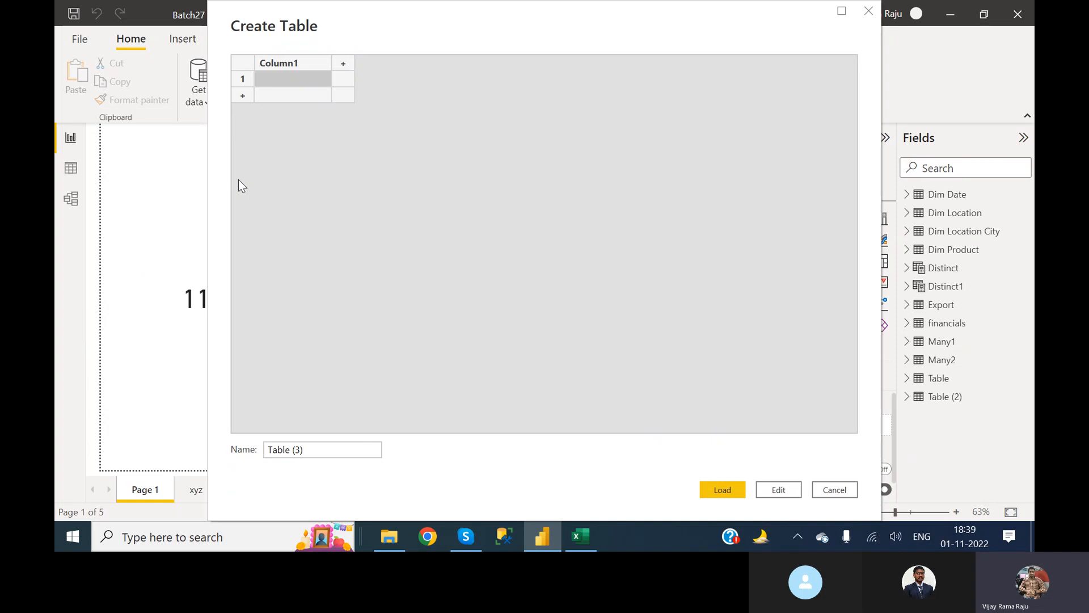
{"action": "left_click", "coordinate": [294, 62]}
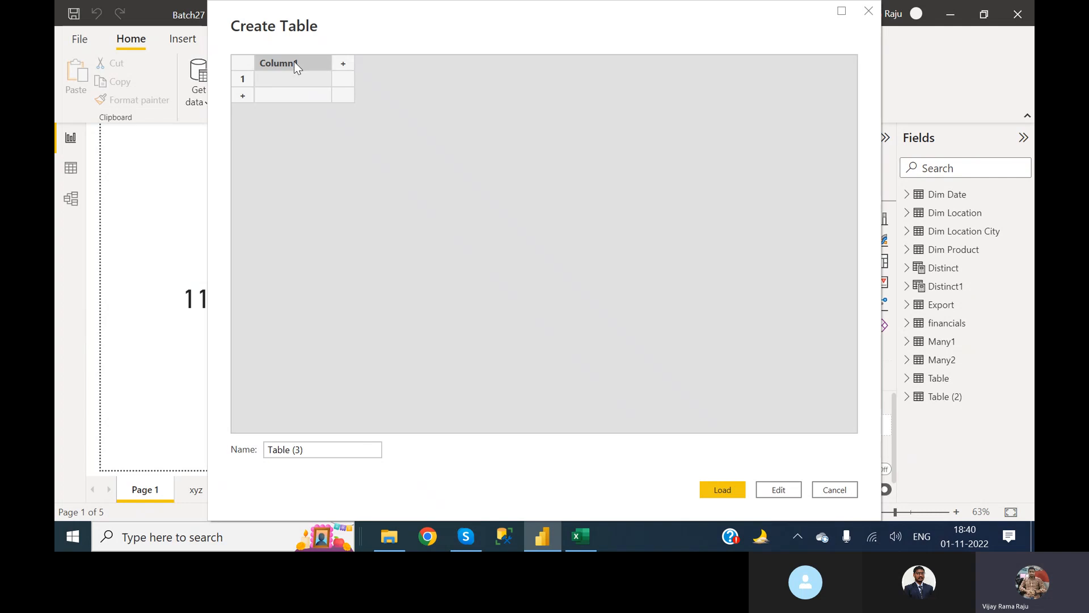
{"action": "key", "text": "ctrl+v"}
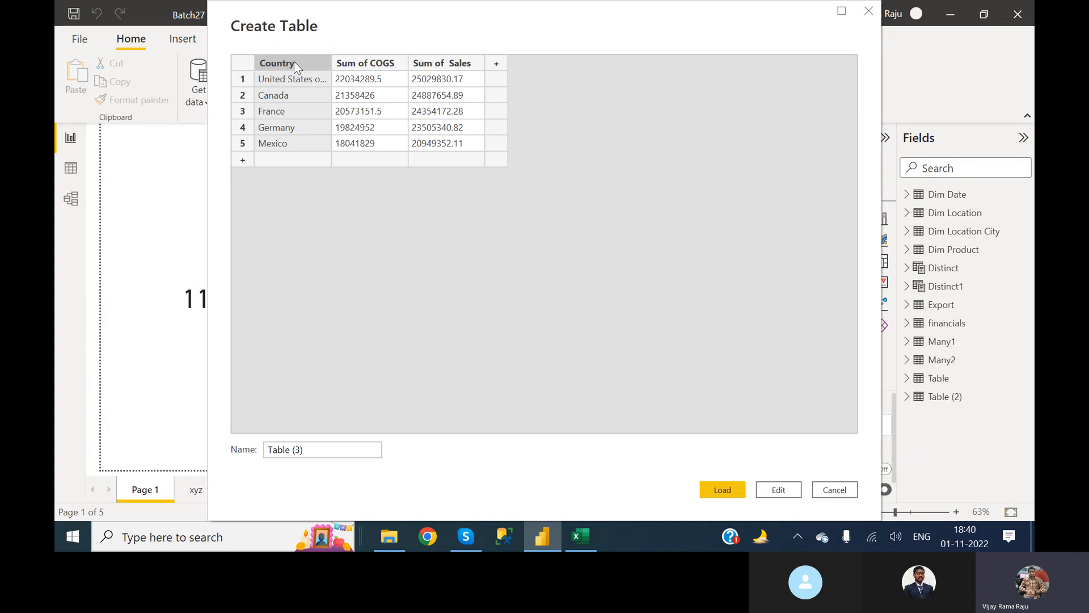
Compare the pasted table with the Country Wise Sales workbook in Excel, and discard the unsaved table in Power BI Desktop.
{"action": "key", "text": "alt+Tab"}
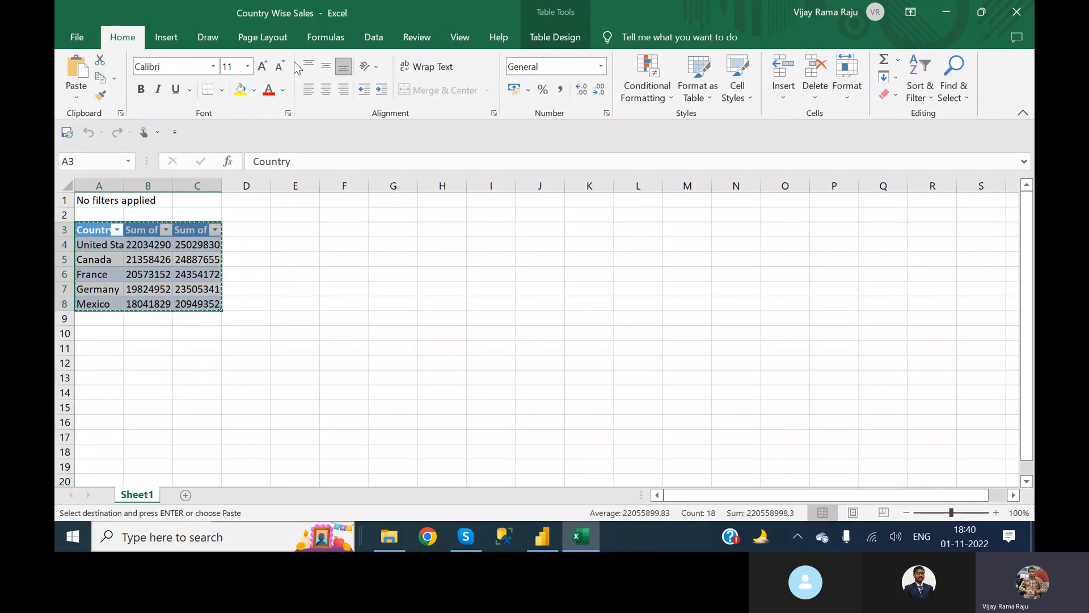
{"action": "key", "text": "alt+Tab"}
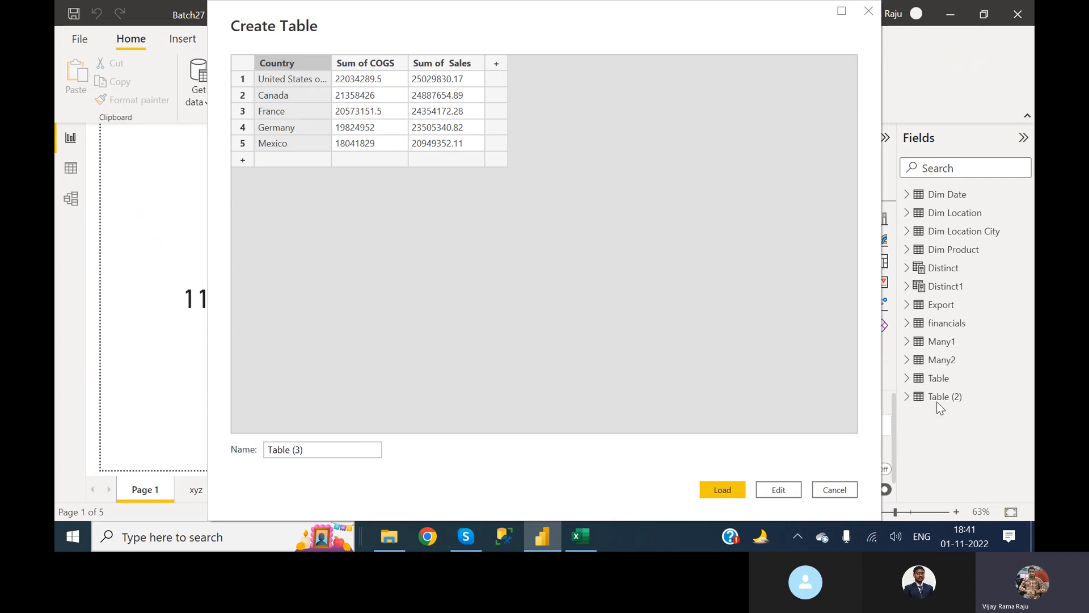
{"action": "left_click", "coordinate": [826, 492]}
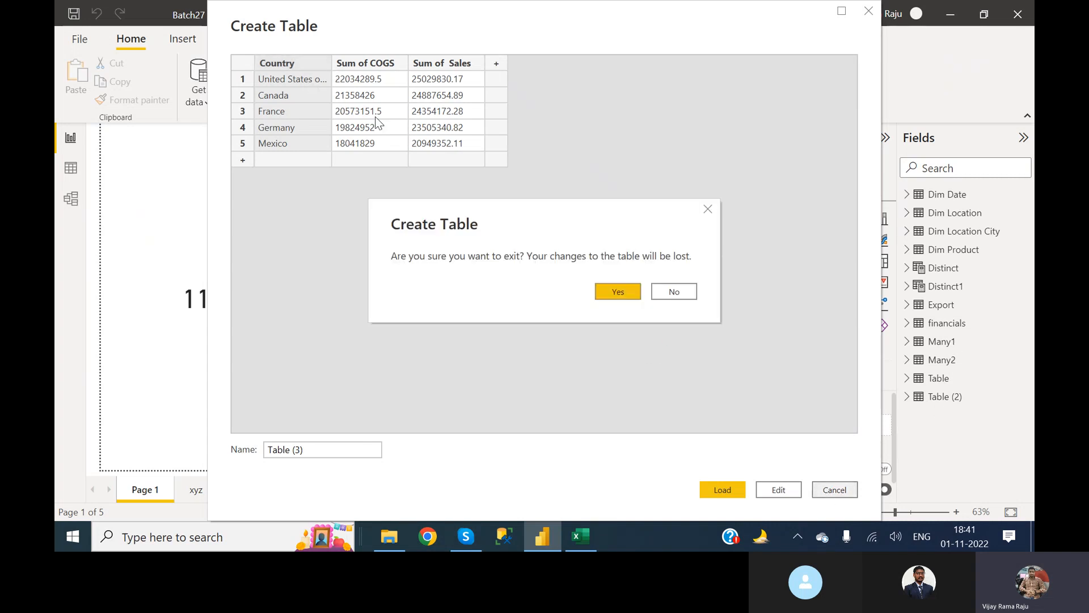
{"action": "left_click", "coordinate": [625, 297]}
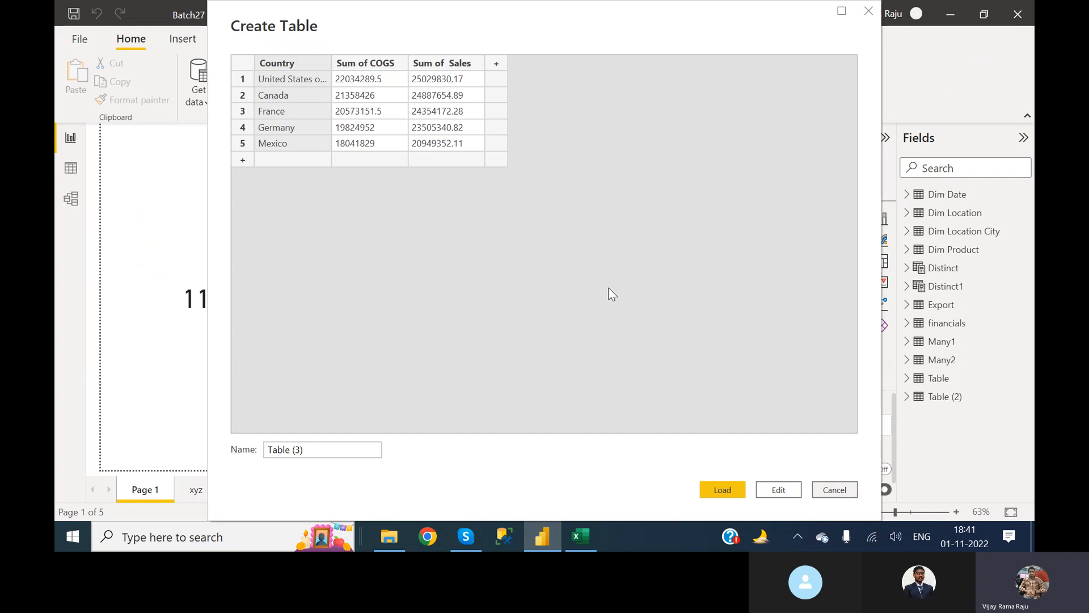
Check the copied country table in Excel, paste it into a new manually entered table in Power BI Desktop, and discard that table.
{"action": "key", "text": "alt+Tab"}
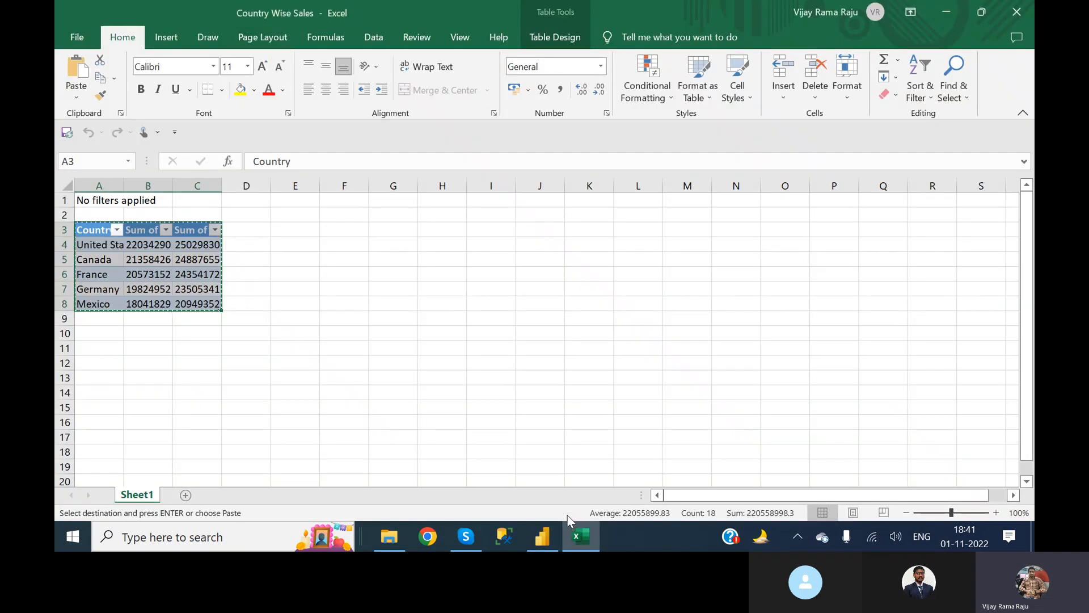
{"action": "key", "text": "alt+Tab"}
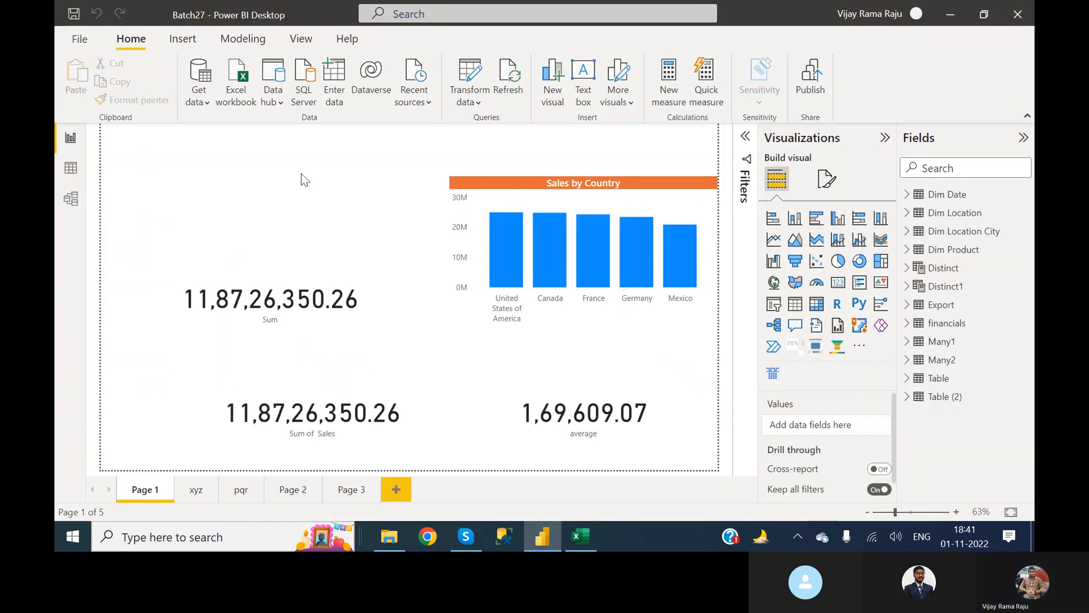
{"action": "left_click", "coordinate": [336, 73]}
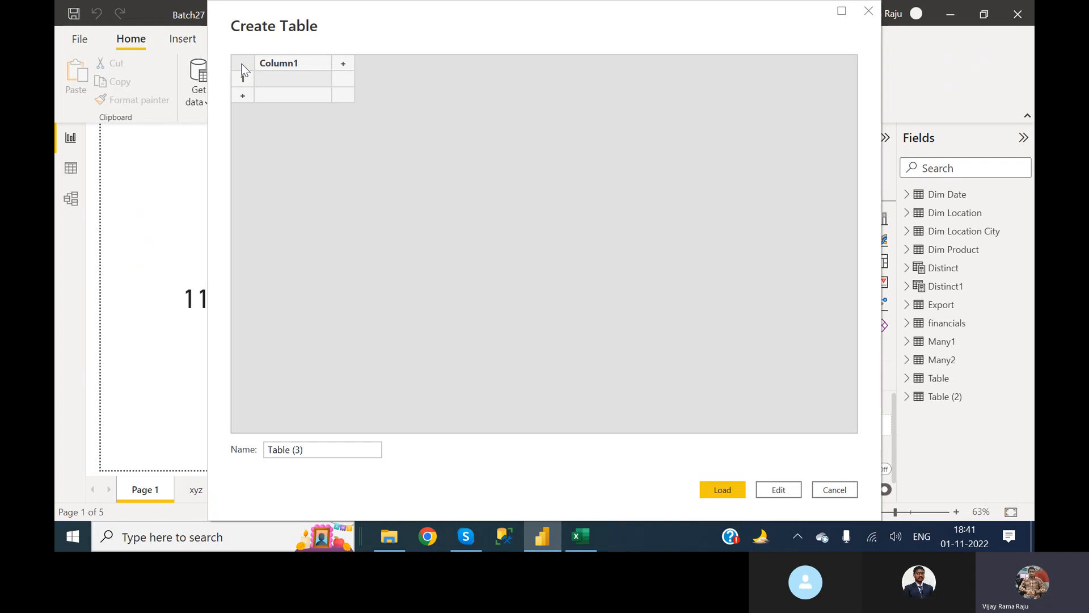
{"action": "key", "text": "ctrl+v"}
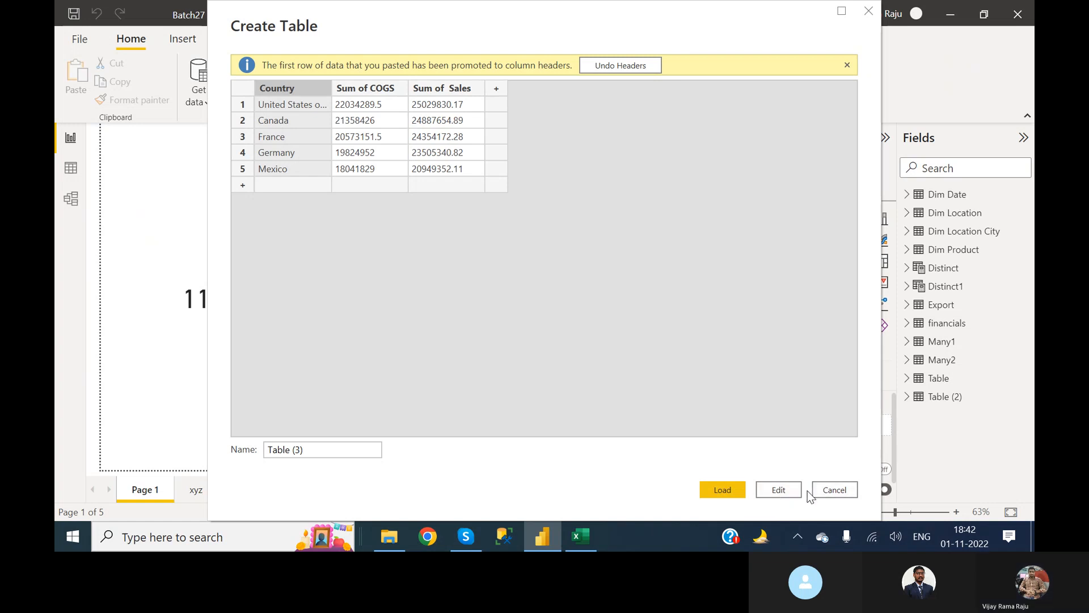
{"action": "left_click", "coordinate": [834, 490]}
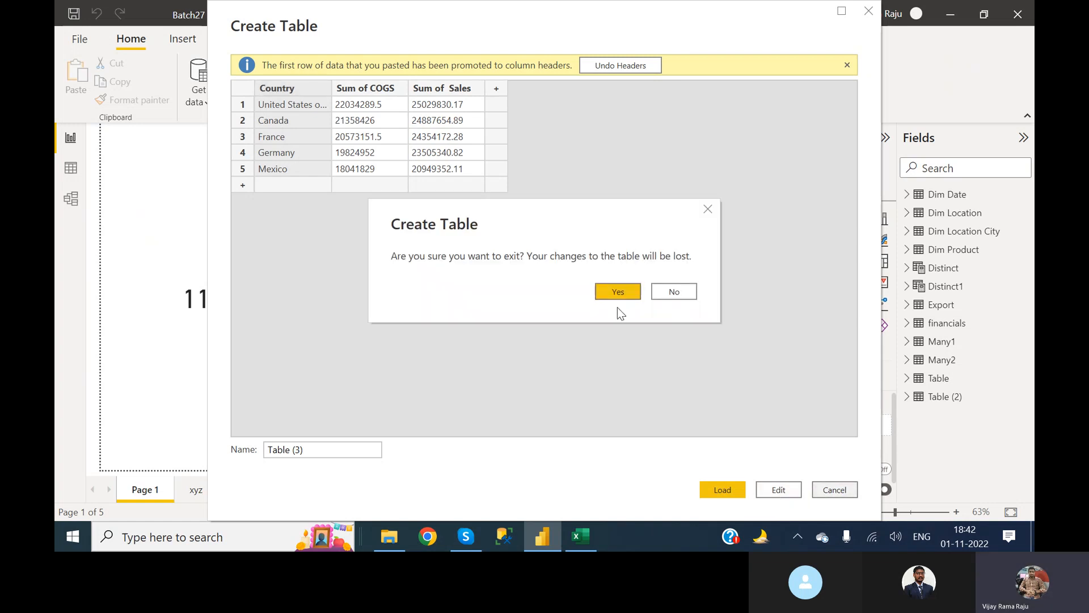
{"action": "left_click", "coordinate": [629, 296]}
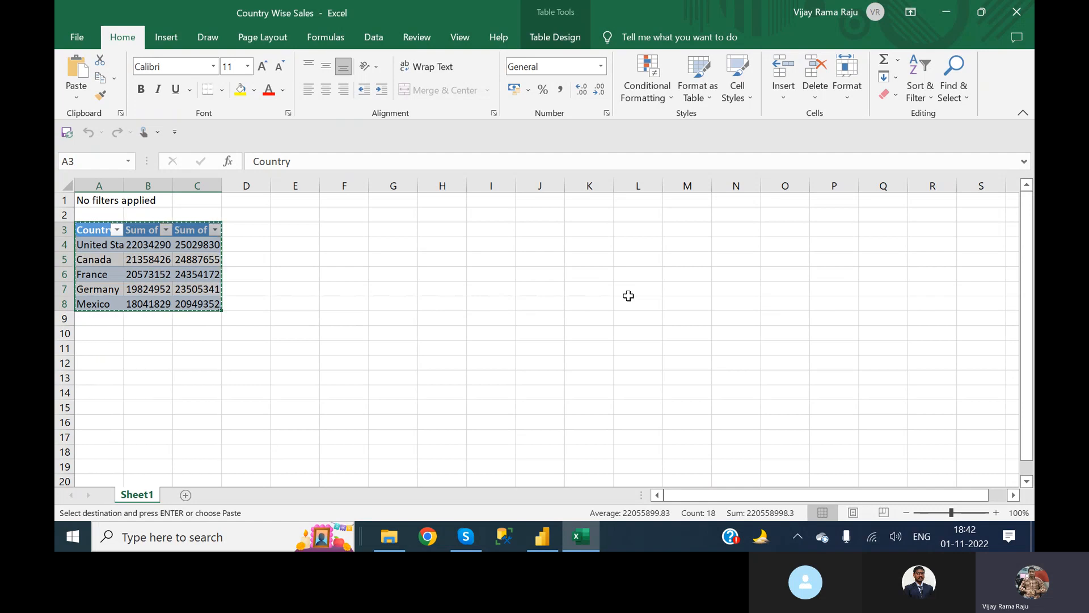
Switch to Power BI Desktop, view the NSRInfo_SQL_Batch2 database's tables from the recent sources, and leave without loading anything.
{"action": "left_click", "coordinate": [544, 536]}
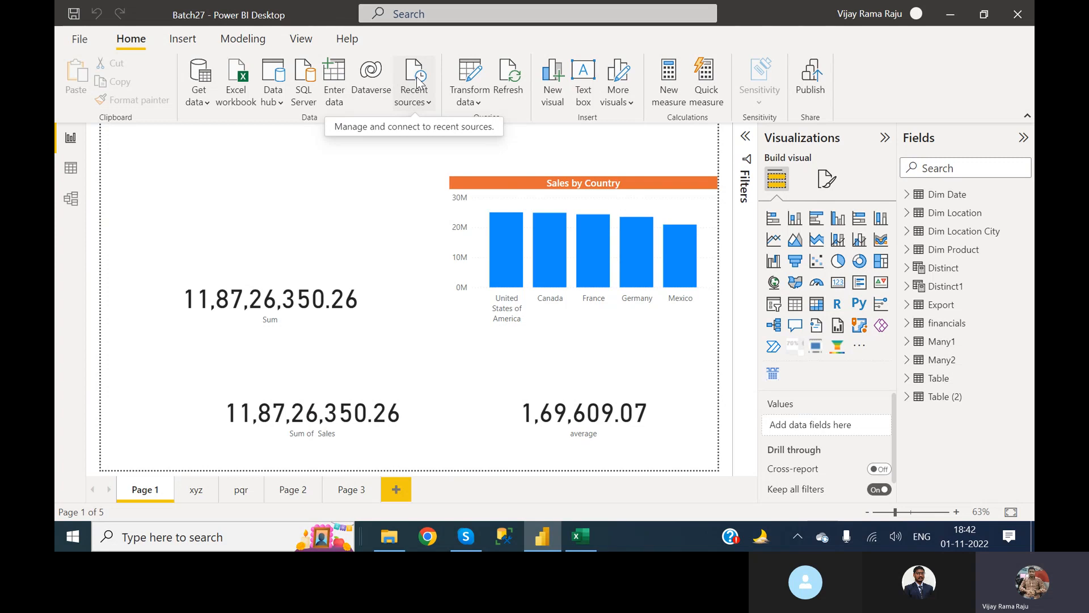
{"action": "left_click", "coordinate": [424, 102]}
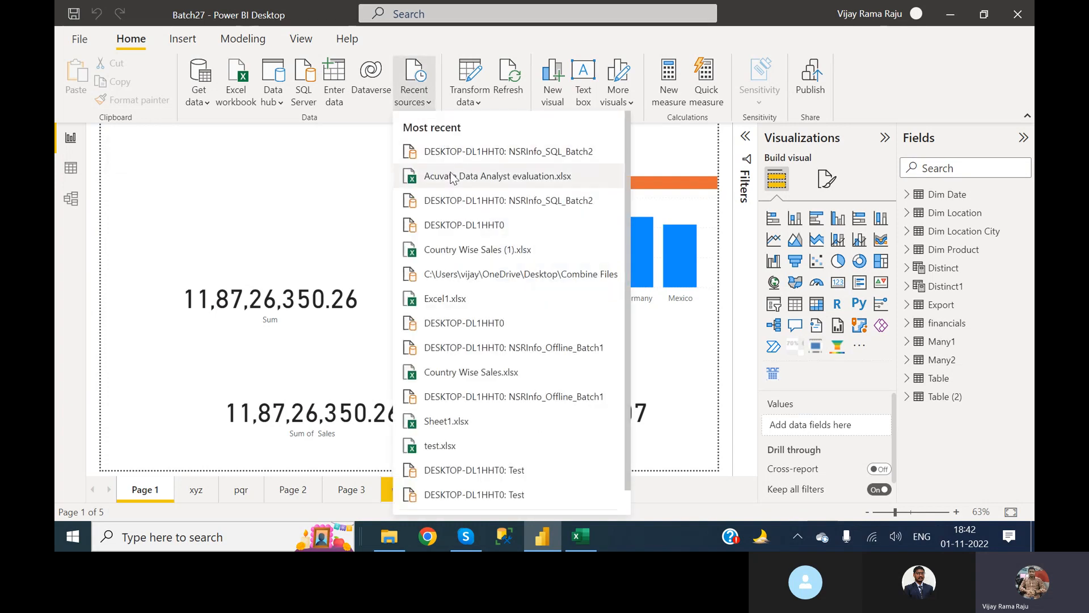
{"action": "left_click", "coordinate": [519, 200]}
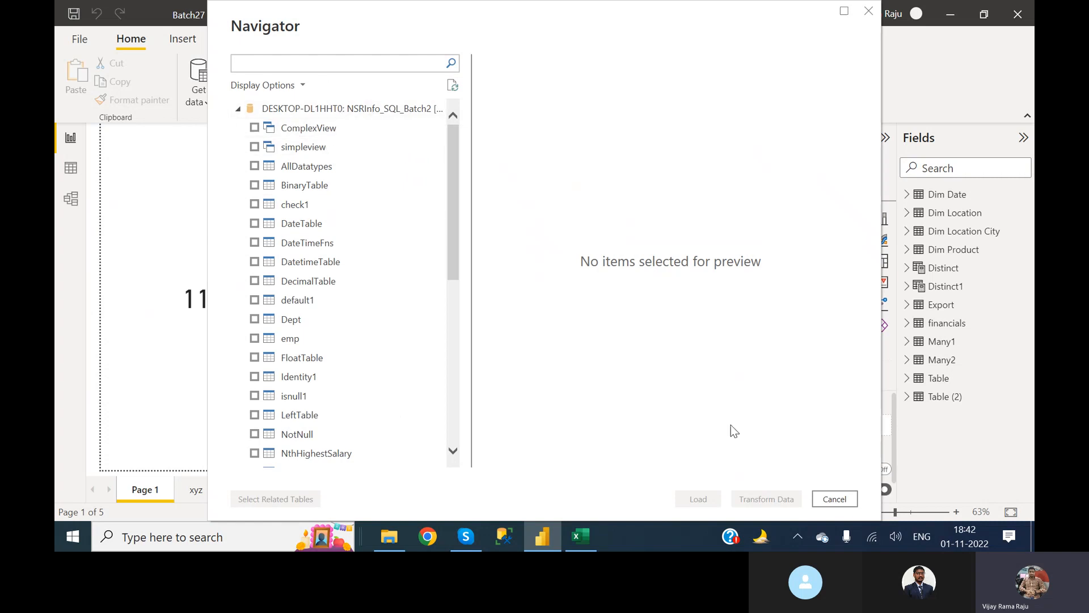
{"action": "left_click", "coordinate": [847, 498]}
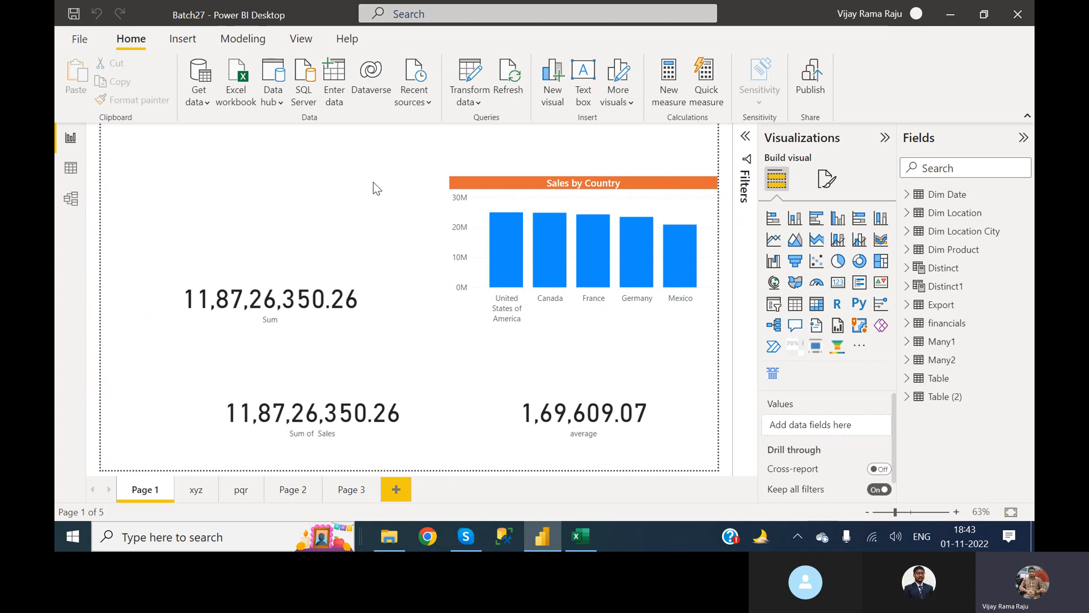
View the SQL Server connection settings without connecting, and reopen the NSRInfo_SQL_Batch2 recent source for comparison, closing it without loading data.
{"action": "left_click", "coordinate": [311, 102]}
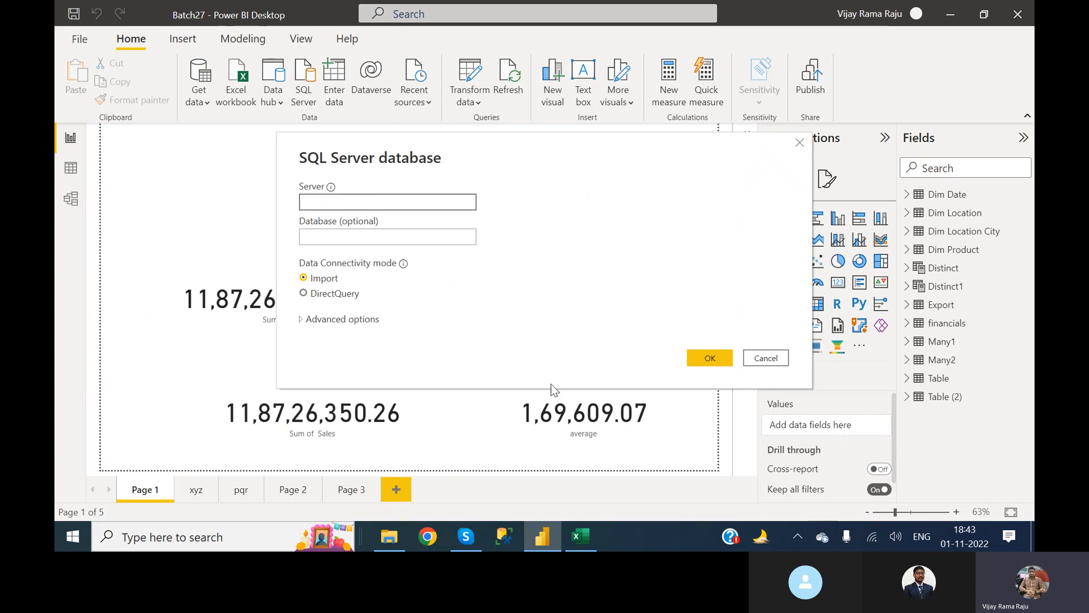
{"action": "left_click", "coordinate": [769, 358]}
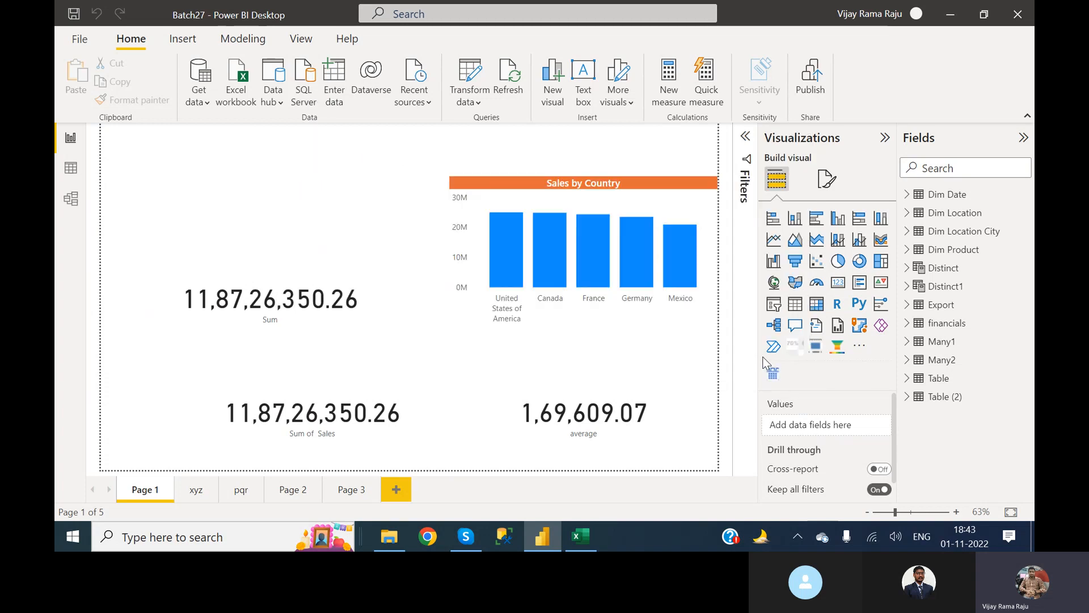
{"action": "left_click", "coordinate": [418, 97]}
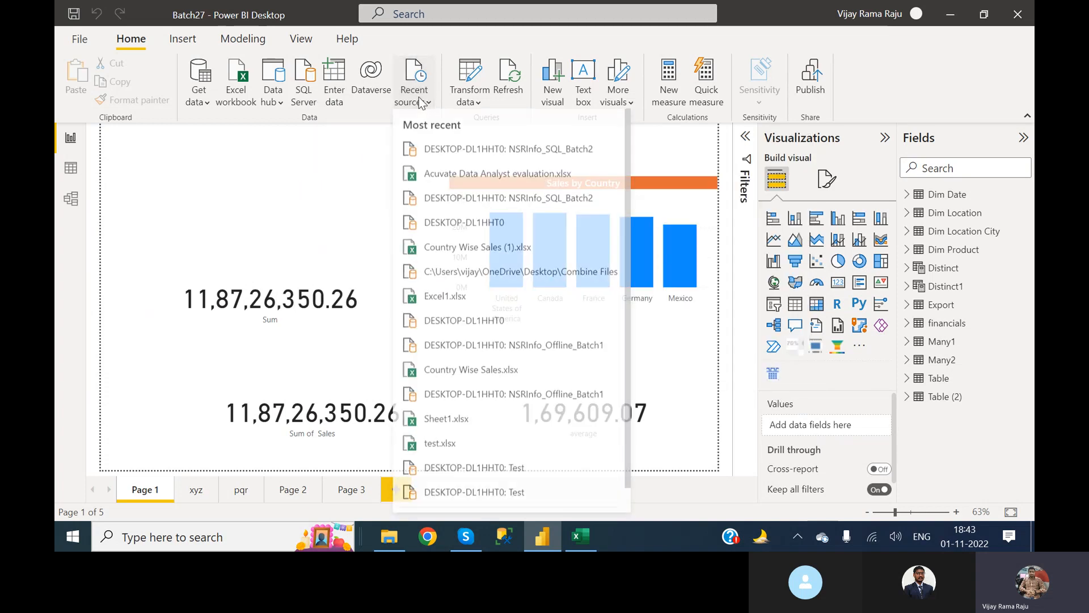
{"action": "left_click", "coordinate": [471, 151]}
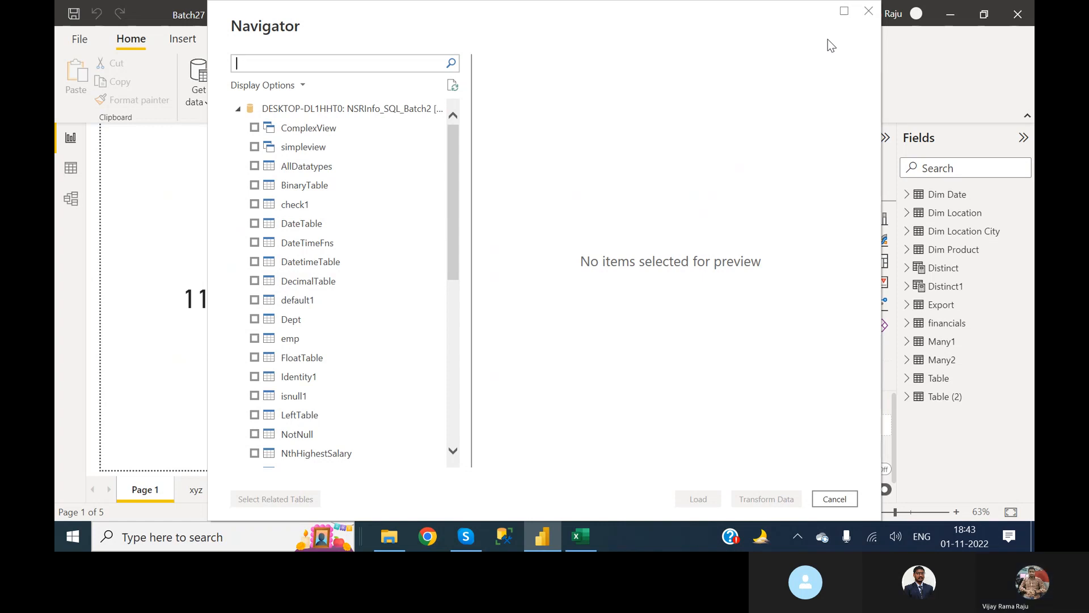
{"action": "left_click", "coordinate": [868, 12]}
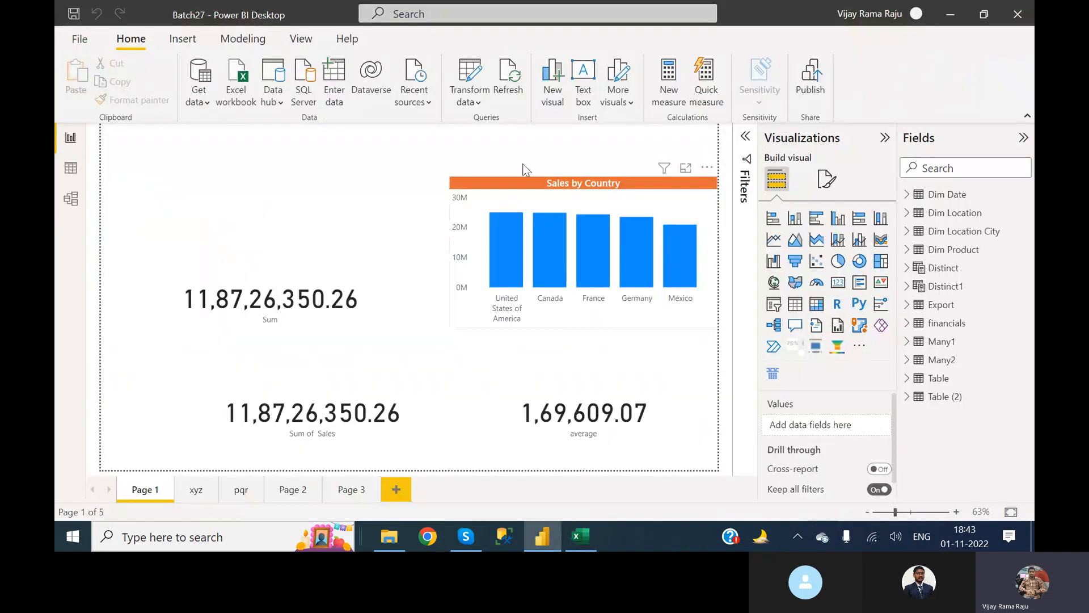
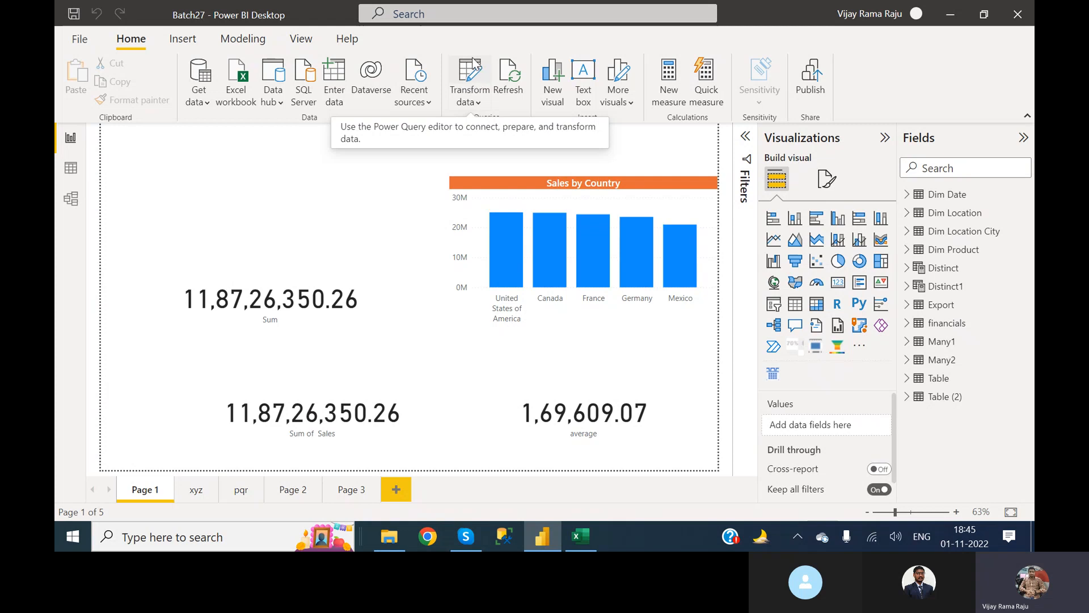
Open the Power Query Editor, compare it with the report window, and review its options for closing and applying changes.
{"action": "left_click", "coordinate": [470, 65]}
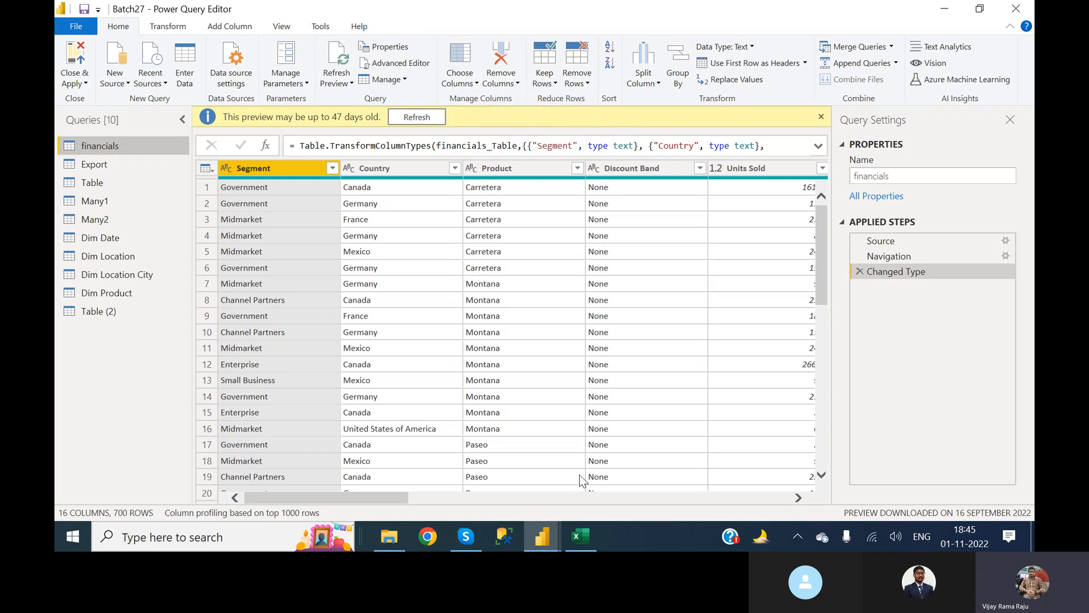
{"action": "left_click", "coordinate": [549, 544]}
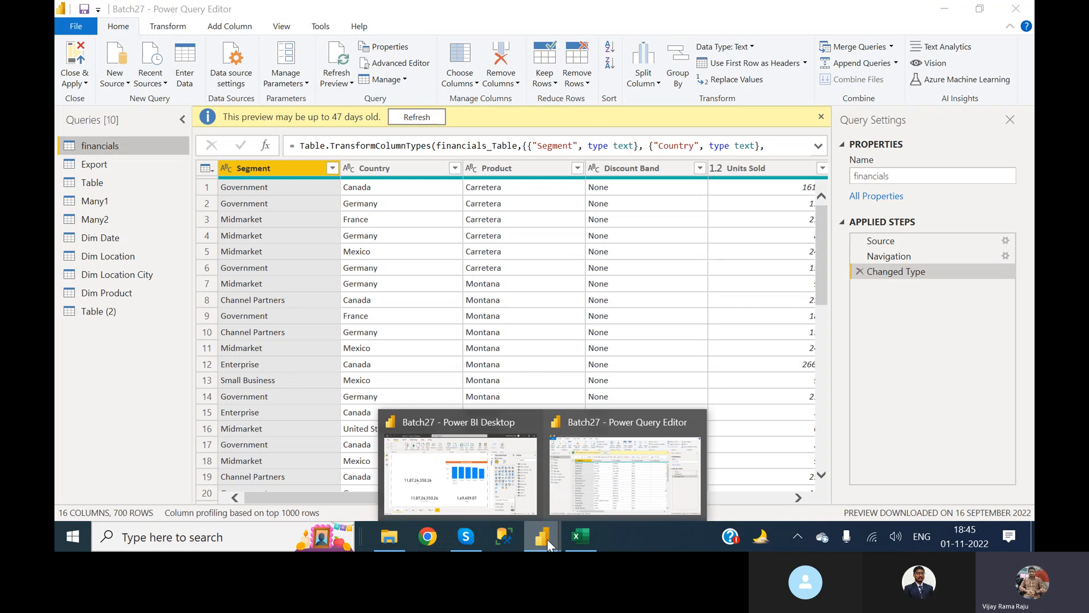
{"action": "left_click", "coordinate": [459, 465]}
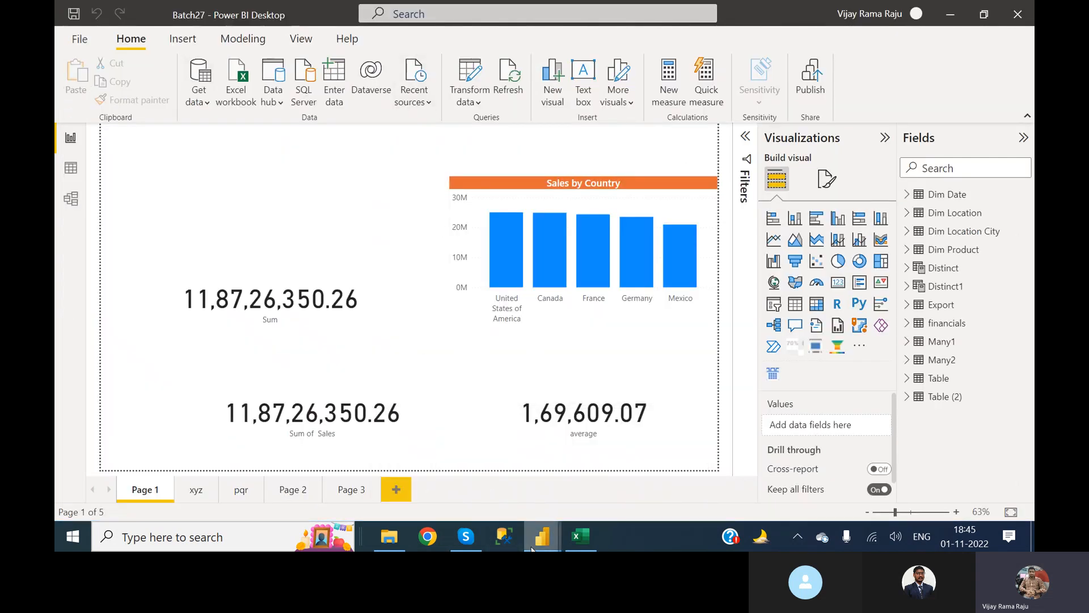
{"action": "mouse_move", "coordinate": [531, 547]}
{"action": "left_click", "coordinate": [597, 483]}
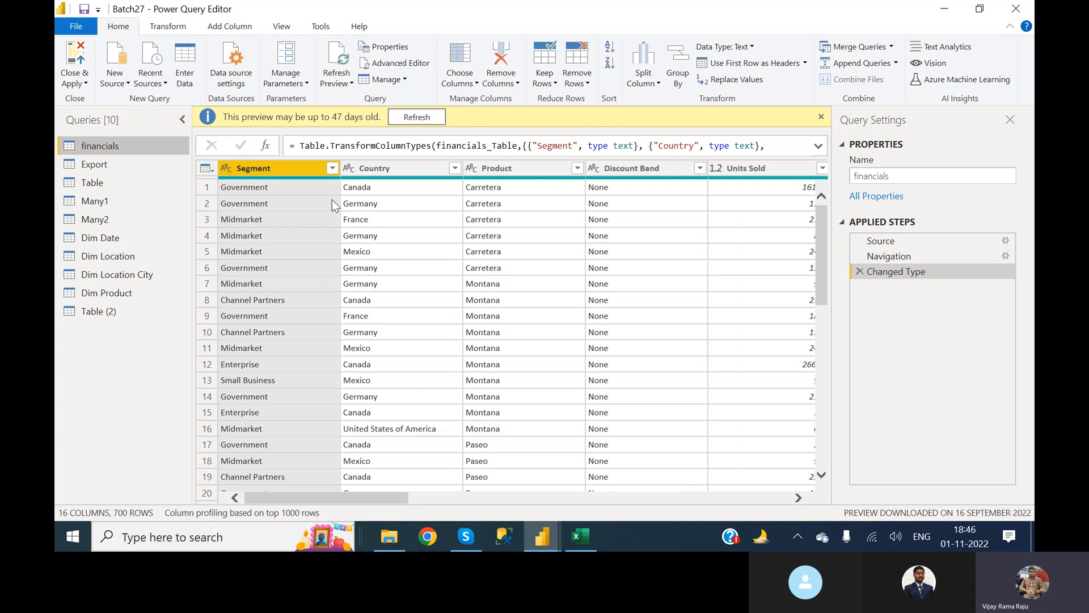
{"action": "left_click", "coordinate": [85, 85]}
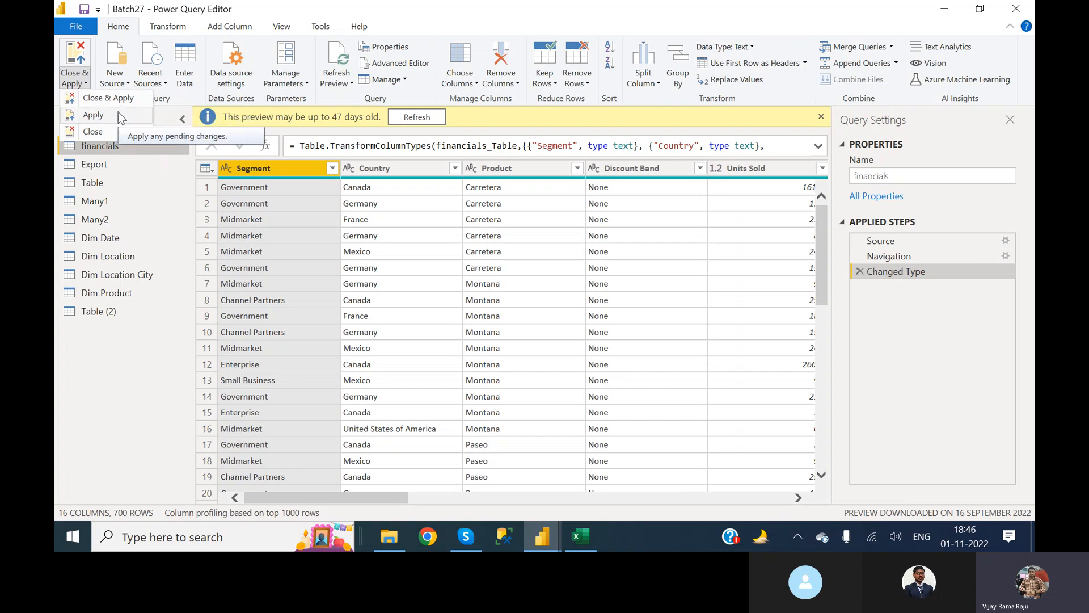
{"action": "left_click", "coordinate": [147, 189]}
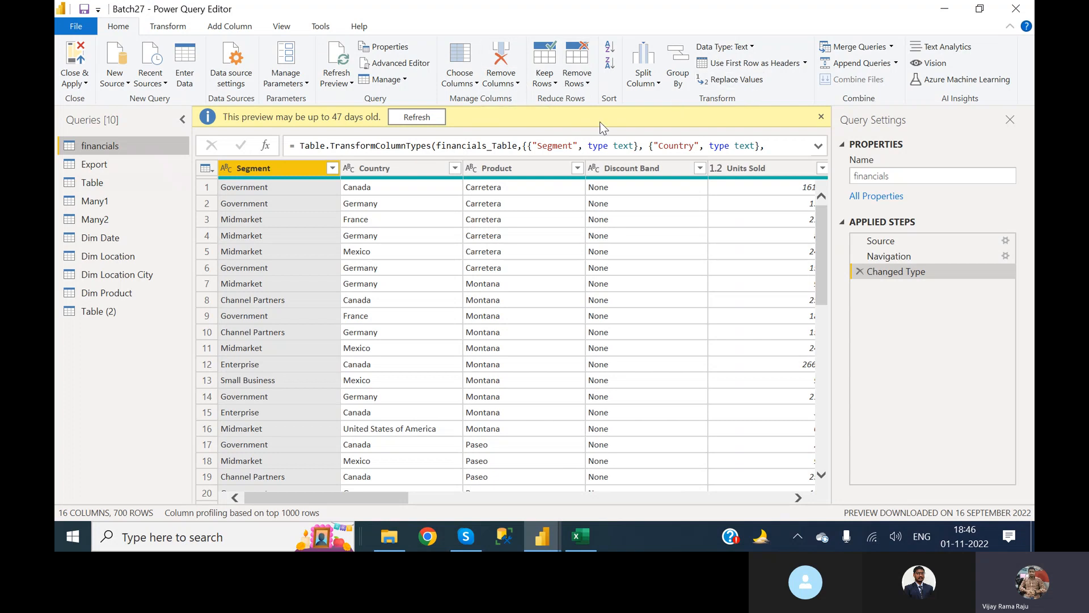
Replace the value Canada with CA in the Country column of the financials query.
{"action": "left_click", "coordinate": [373, 183]}
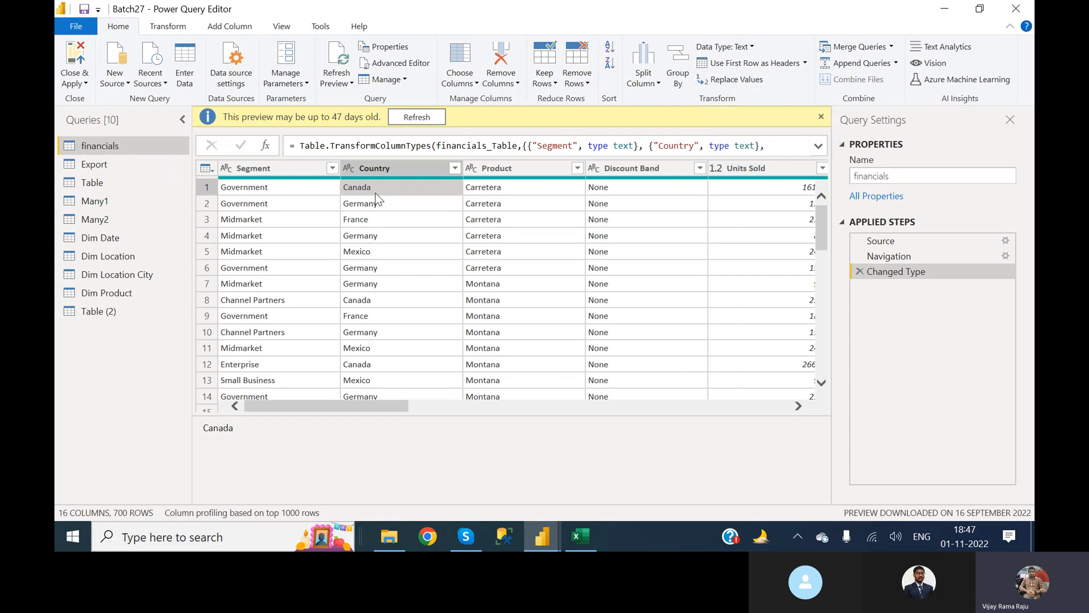
{"action": "left_click", "coordinate": [736, 85]}
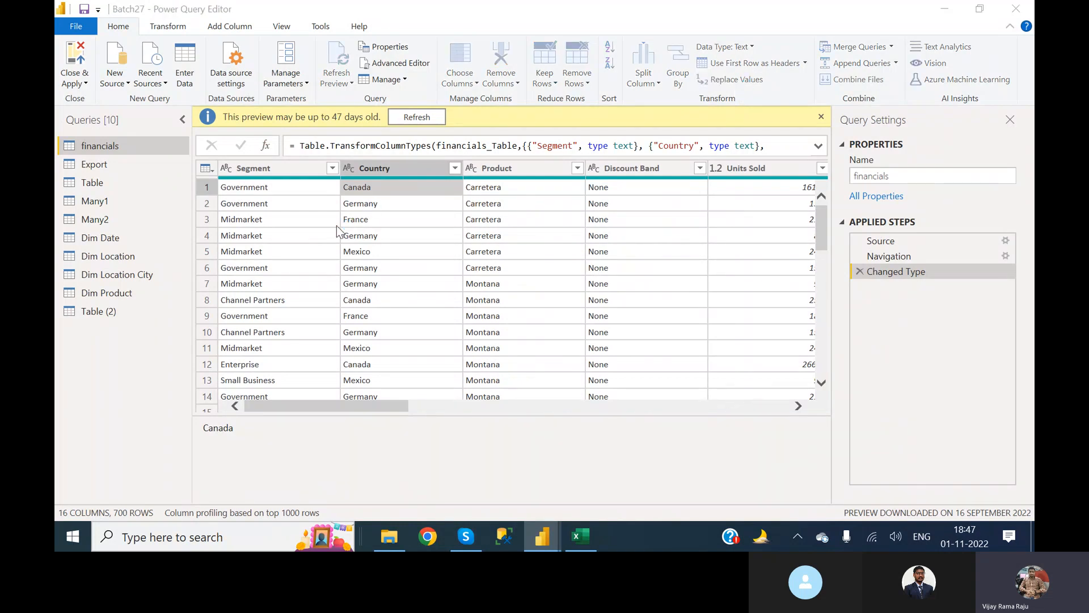
{"action": "left_click", "coordinate": [332, 275]}
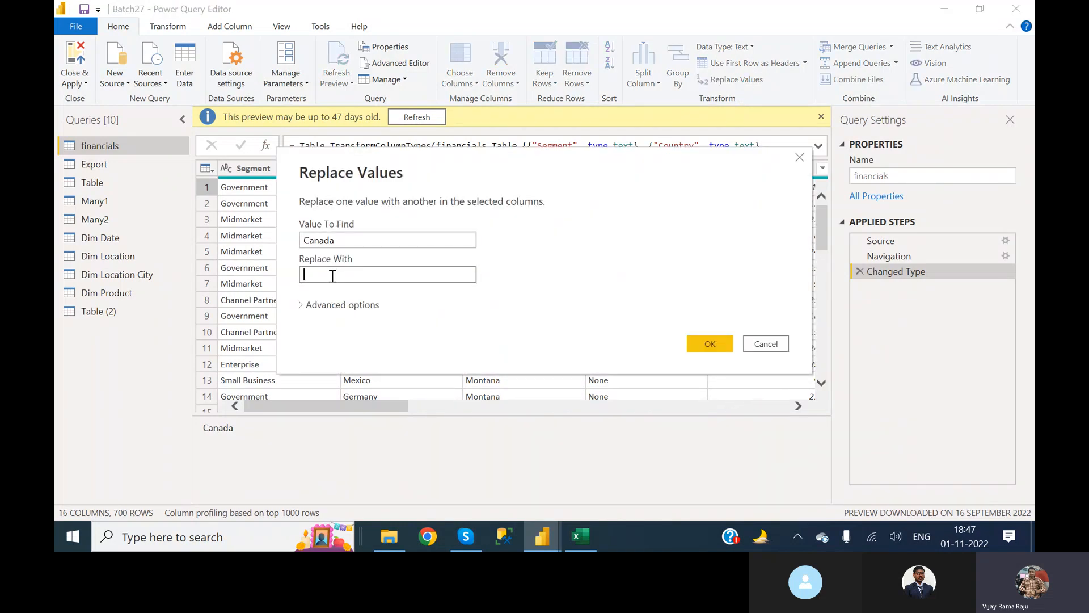
{"action": "type", "text": "CA"}
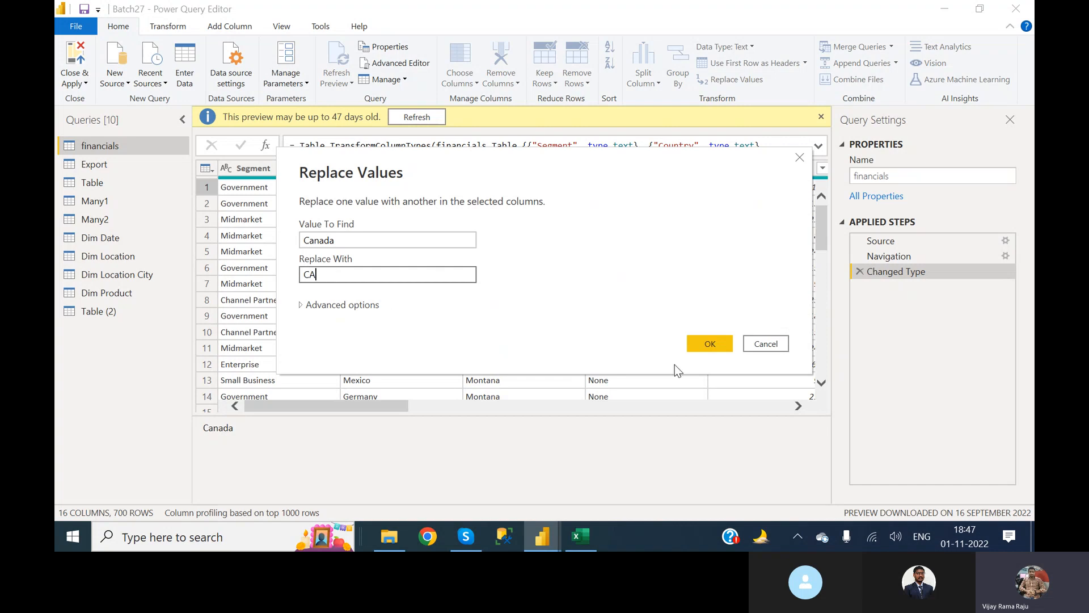
{"action": "left_click", "coordinate": [728, 344]}
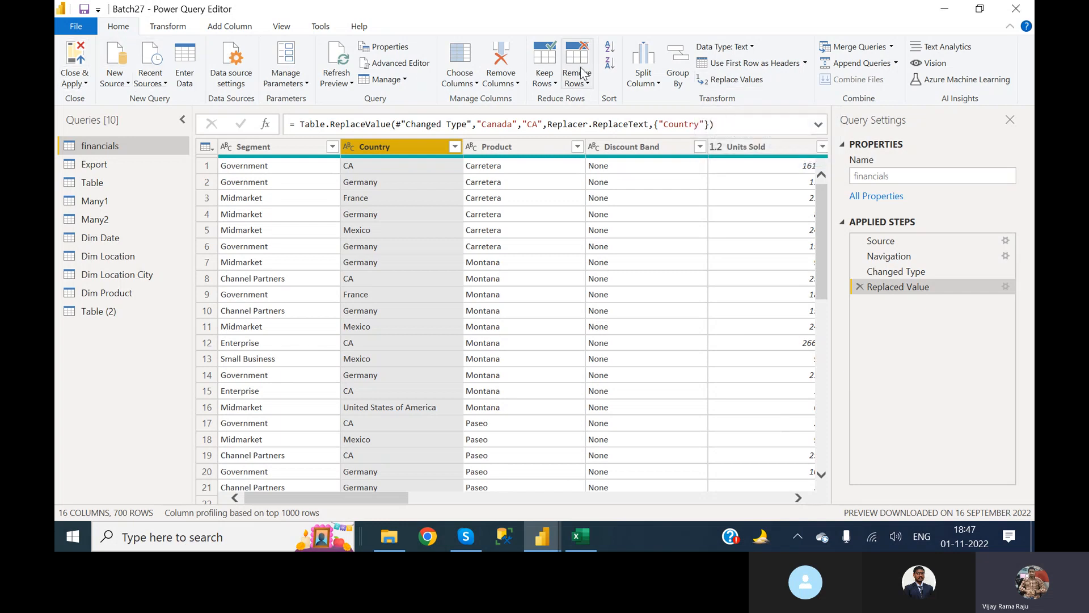
Review the available commands for transforming and adding columns in the financials query.
{"action": "left_click", "coordinate": [168, 29]}
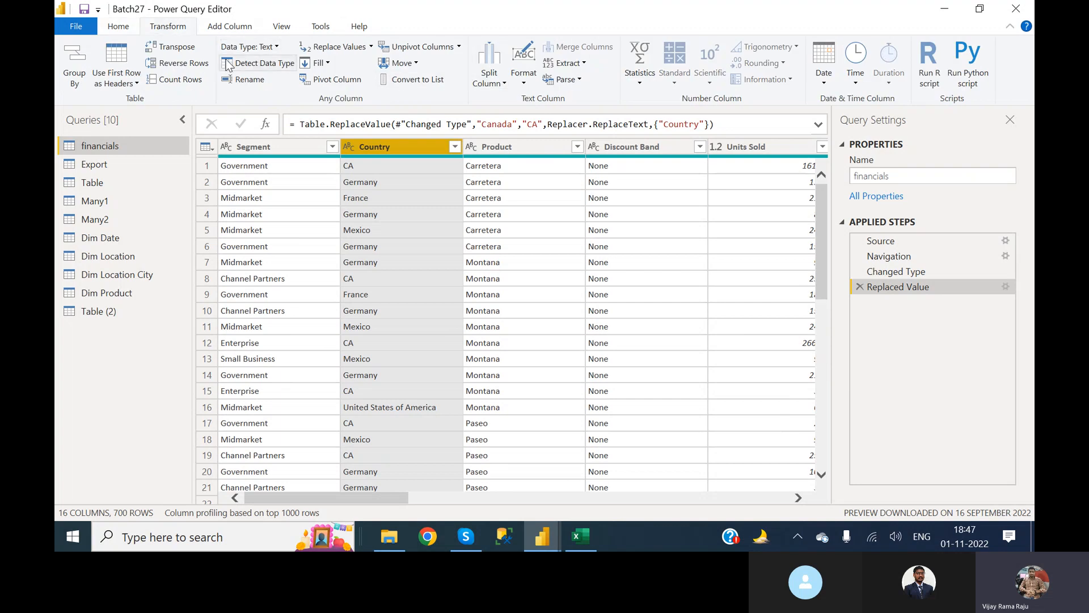
{"action": "left_click", "coordinate": [230, 27]}
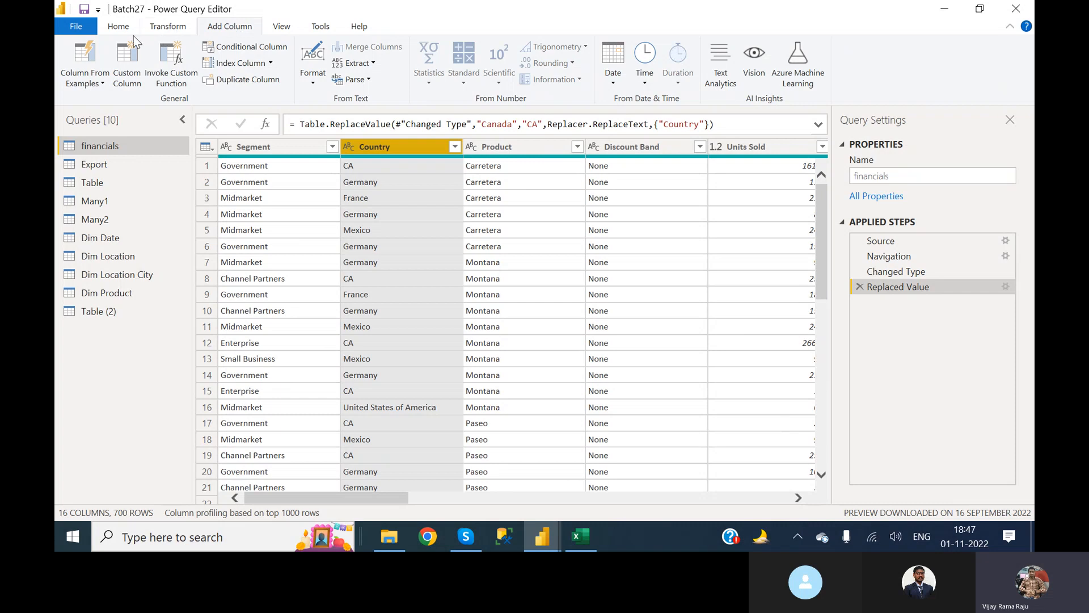
{"action": "left_click", "coordinate": [117, 27]}
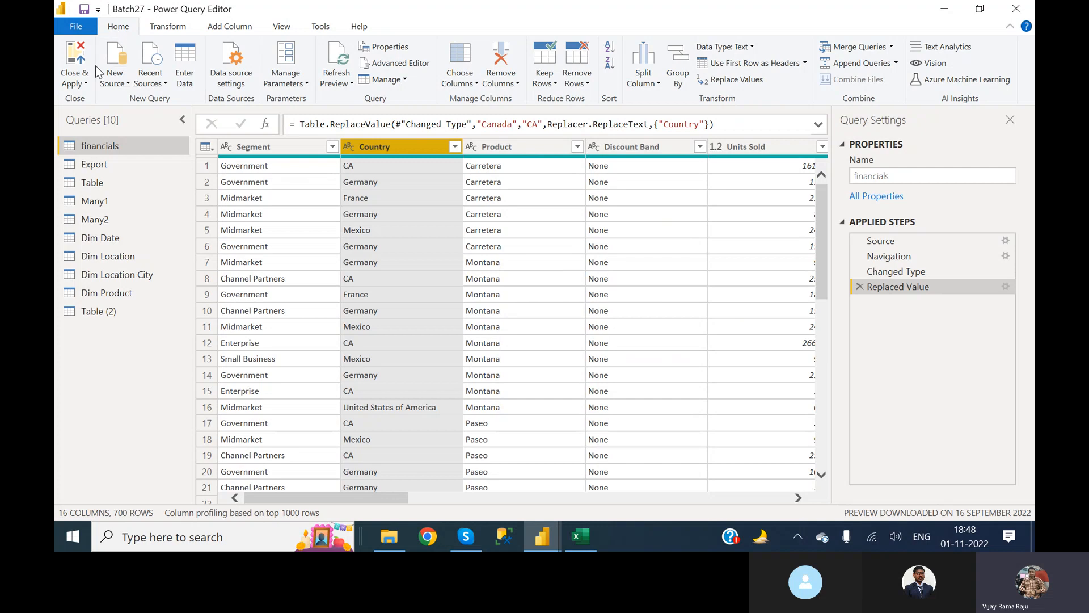
Close the Power Query Editor without applying the value replacement, and discard the pending query changes in the report.
{"action": "left_click", "coordinate": [87, 84]}
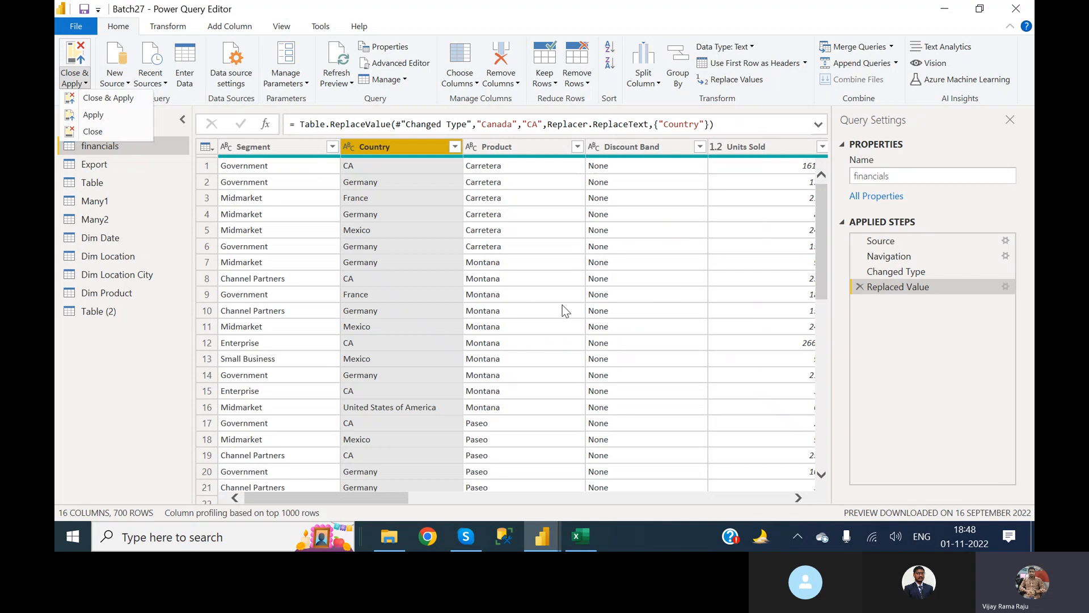
{"action": "left_click", "coordinate": [103, 131]}
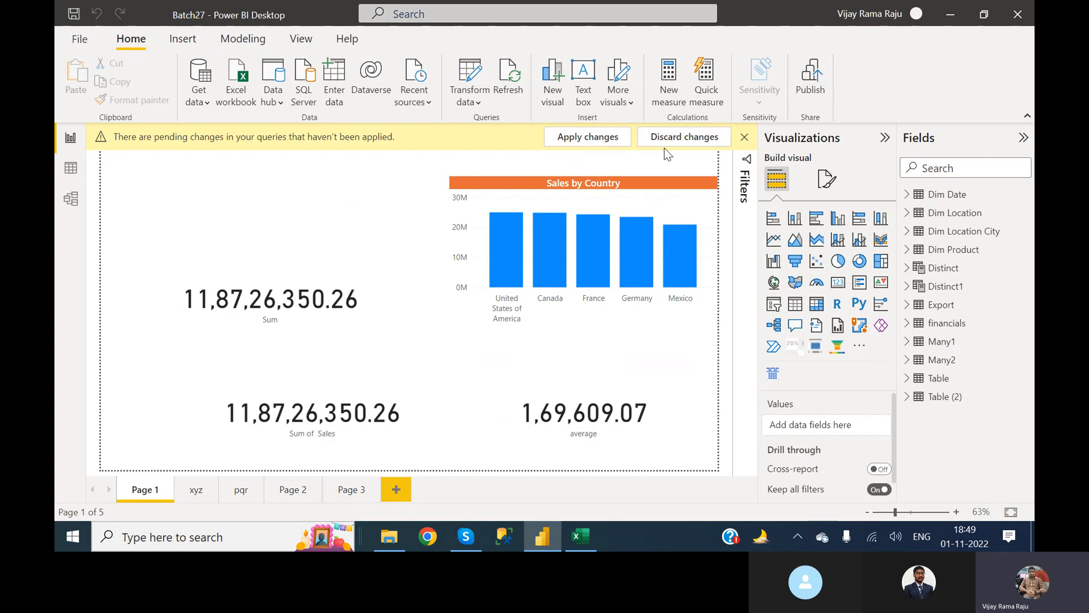
{"action": "left_click", "coordinate": [684, 140]}
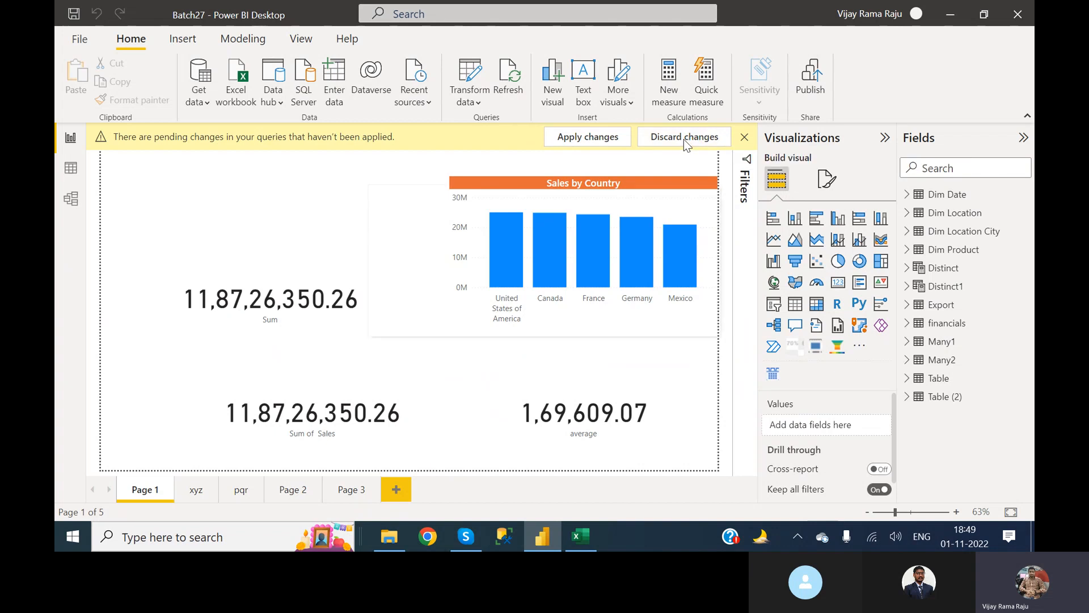
{"action": "left_click", "coordinate": [611, 306]}
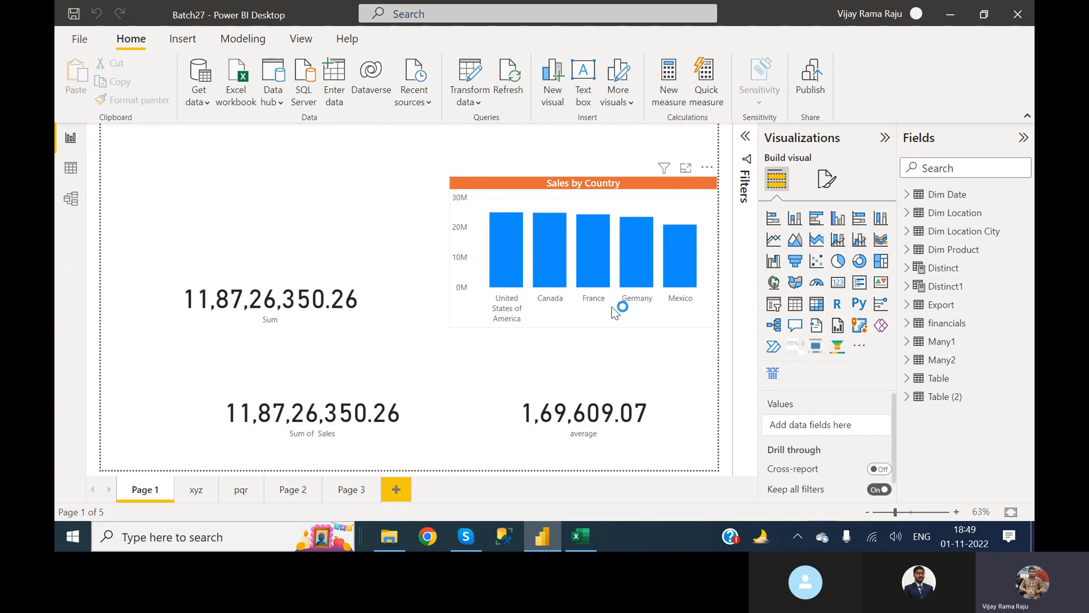
Reopen the Power Query Editor and view the options for closing it and applying changes.
{"action": "left_click", "coordinate": [475, 71]}
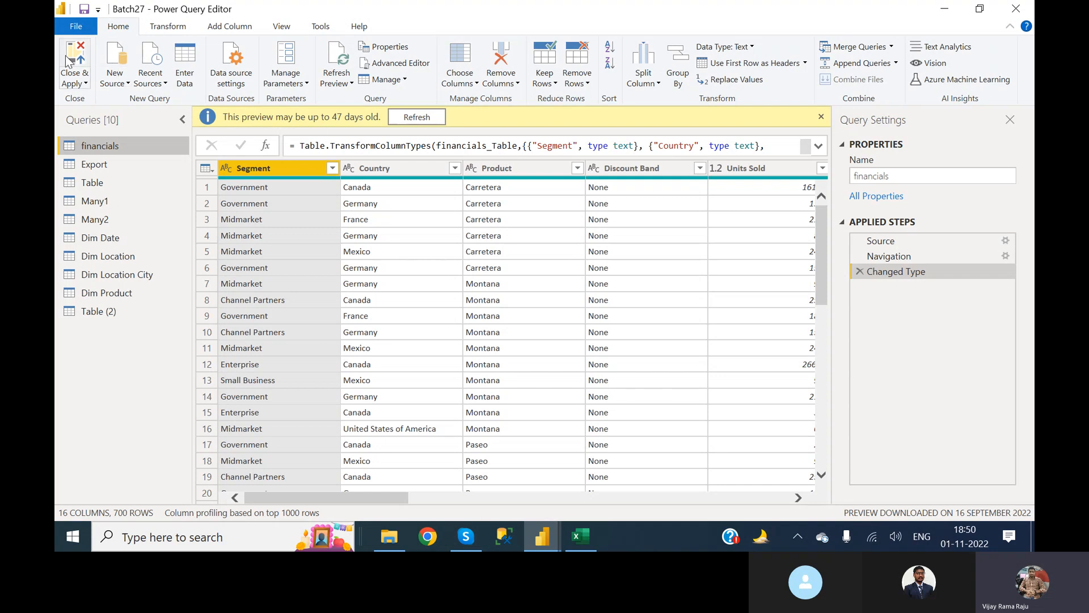
{"action": "left_click", "coordinate": [85, 85]}
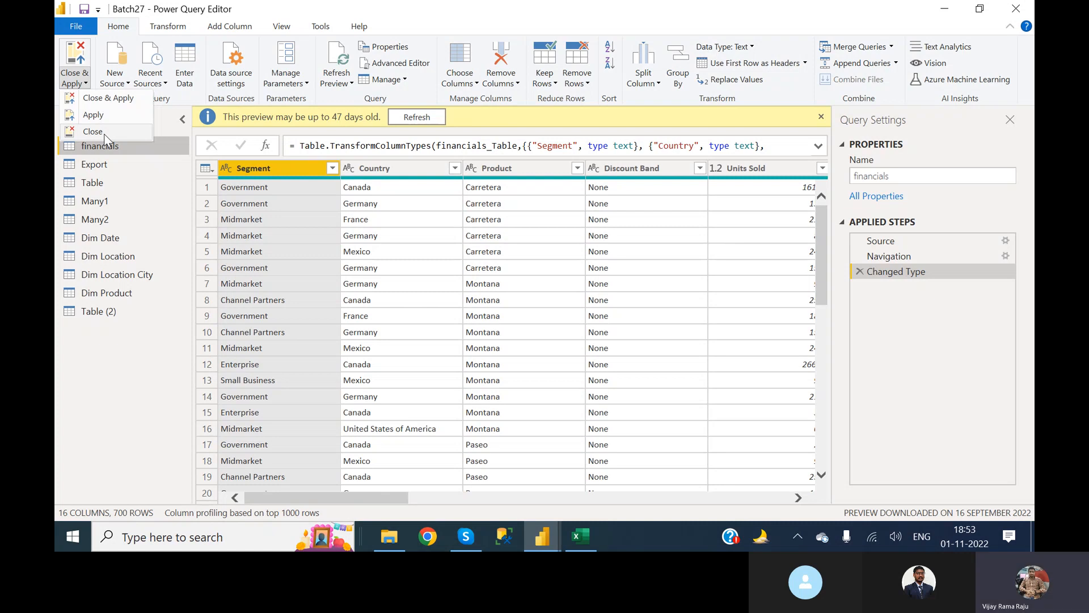
{"action": "left_click", "coordinate": [145, 335]}
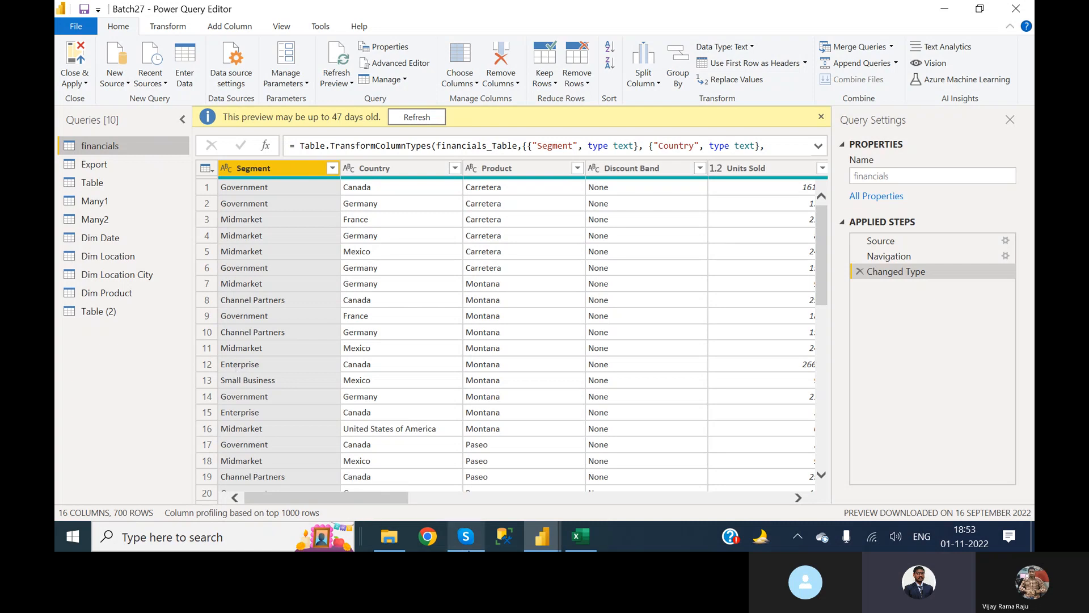
{"action": "left_click", "coordinate": [467, 536]}
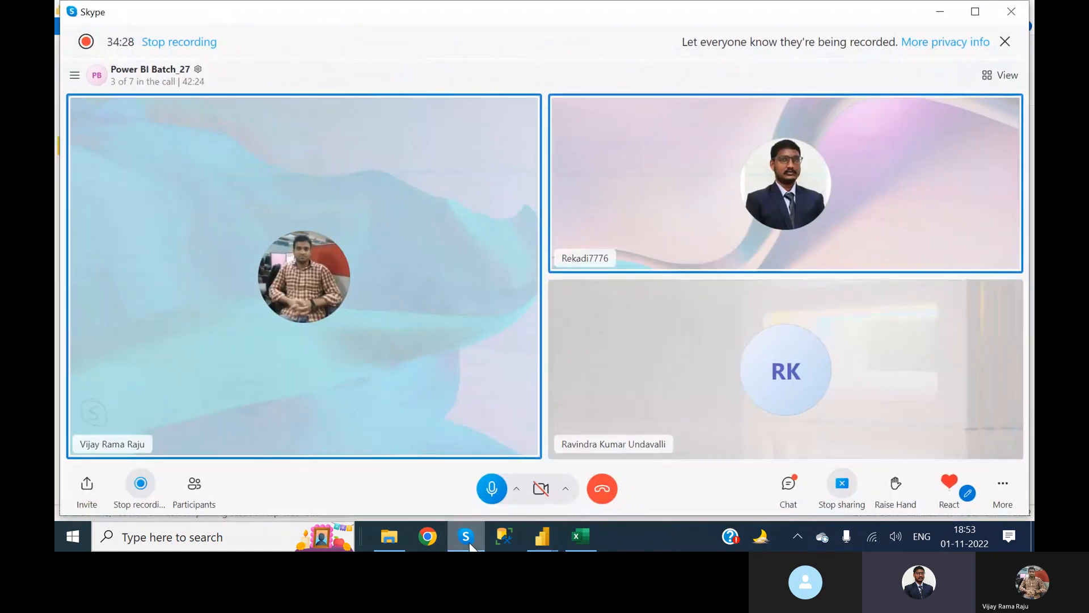
{"action": "left_click", "coordinate": [466, 537]}
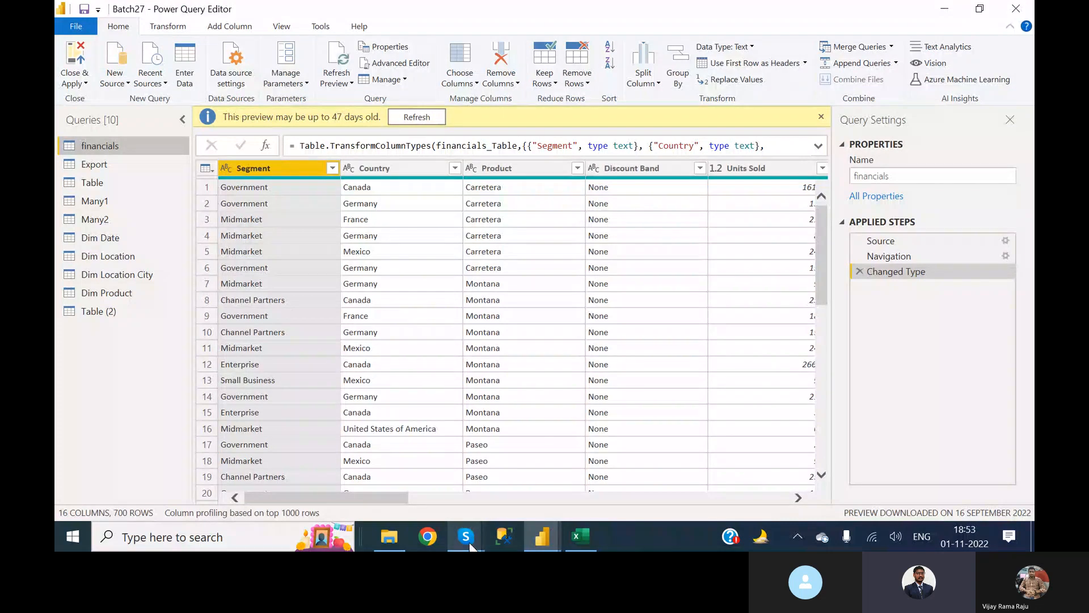
{"action": "left_click", "coordinate": [928, 117]}
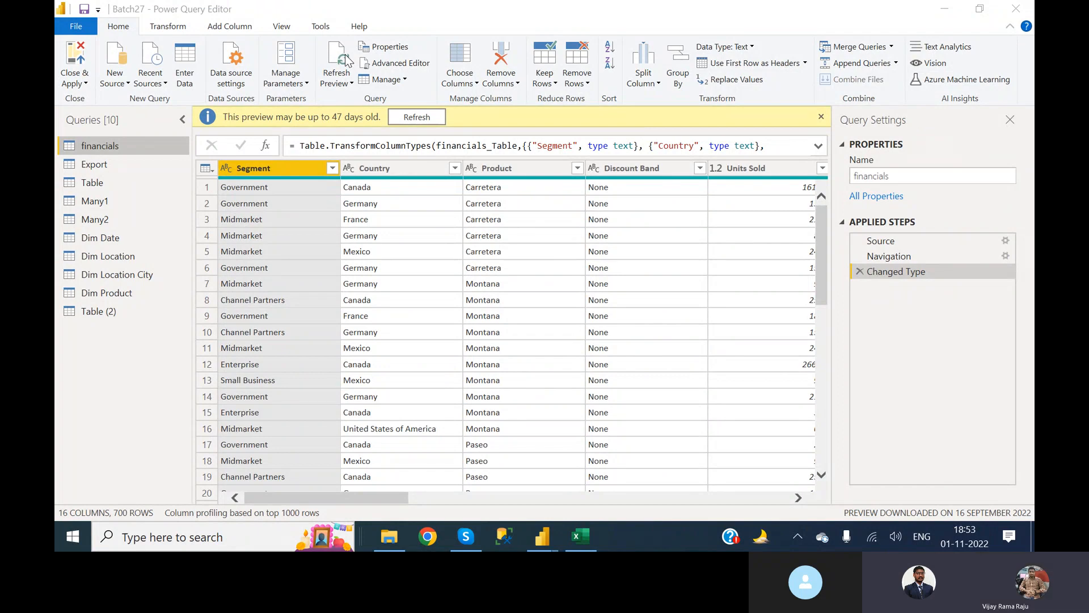
Review the Close & Apply, Apply and Close options once more, and dismiss the low-battery notice.
{"action": "left_click", "coordinate": [84, 84]}
{"action": "left_click", "coordinate": [83, 84]}
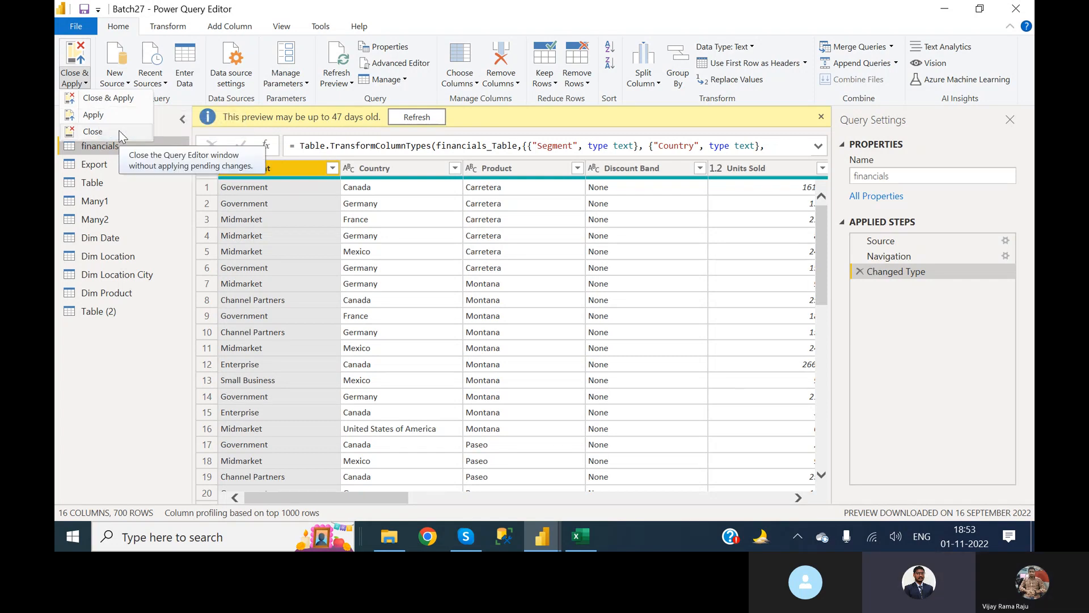
{"action": "left_click", "coordinate": [121, 332]}
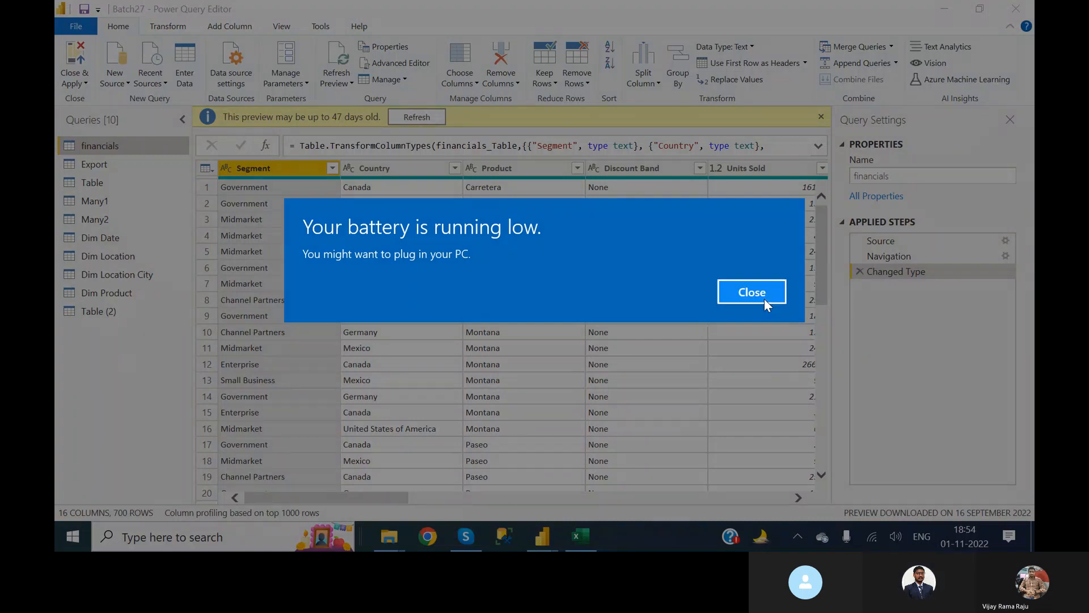
{"action": "left_click", "coordinate": [751, 291]}
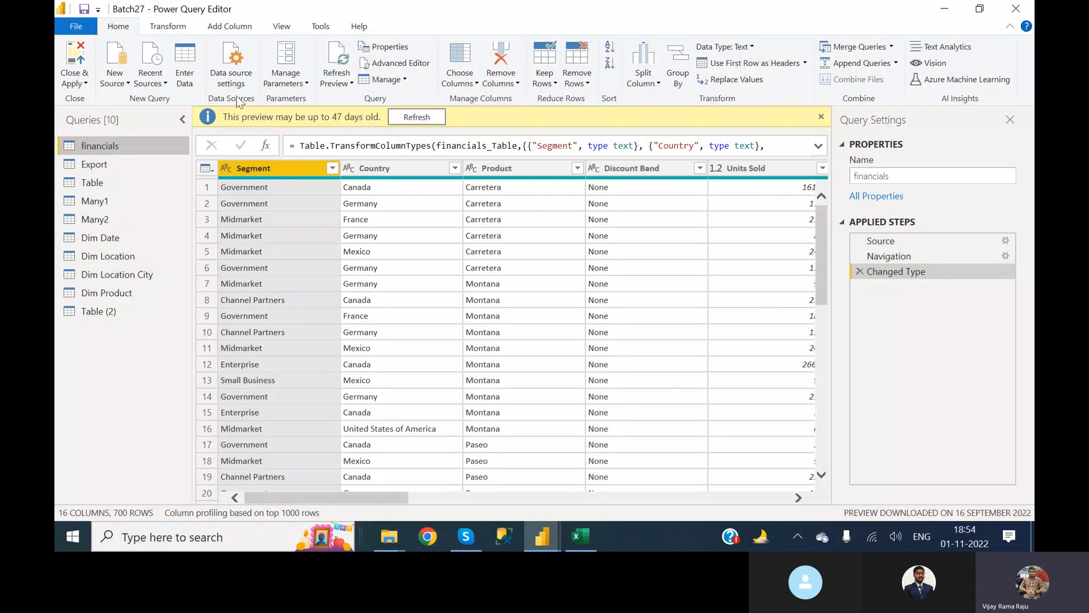
Compare the new-source list in the Power Query Editor with the common data sources offered in the report window.
{"action": "left_click", "coordinate": [121, 83]}
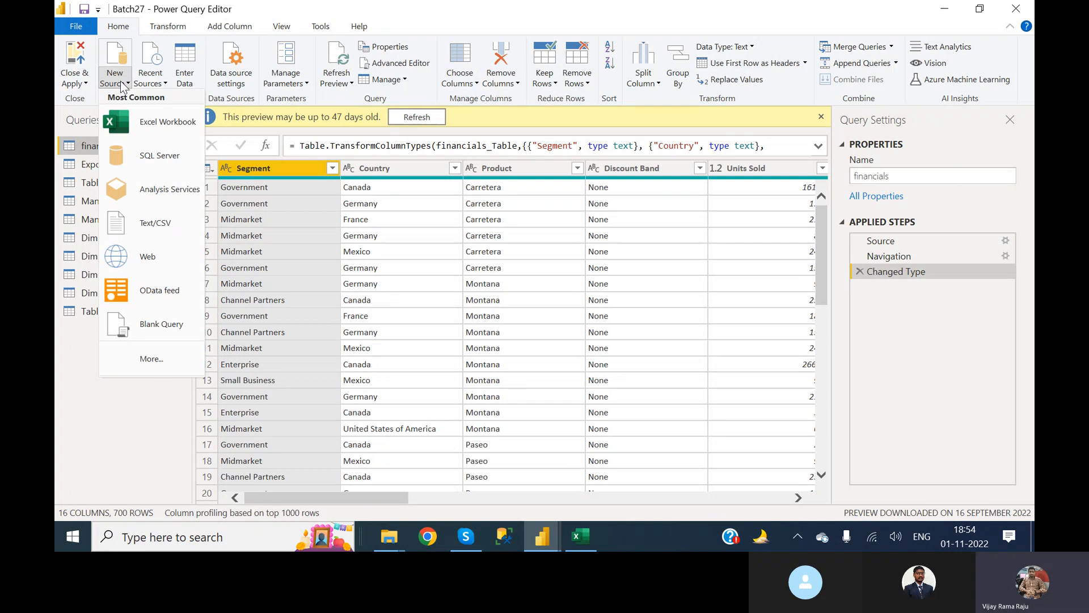
{"action": "left_click", "coordinate": [535, 533]}
{"action": "left_click", "coordinate": [448, 444]}
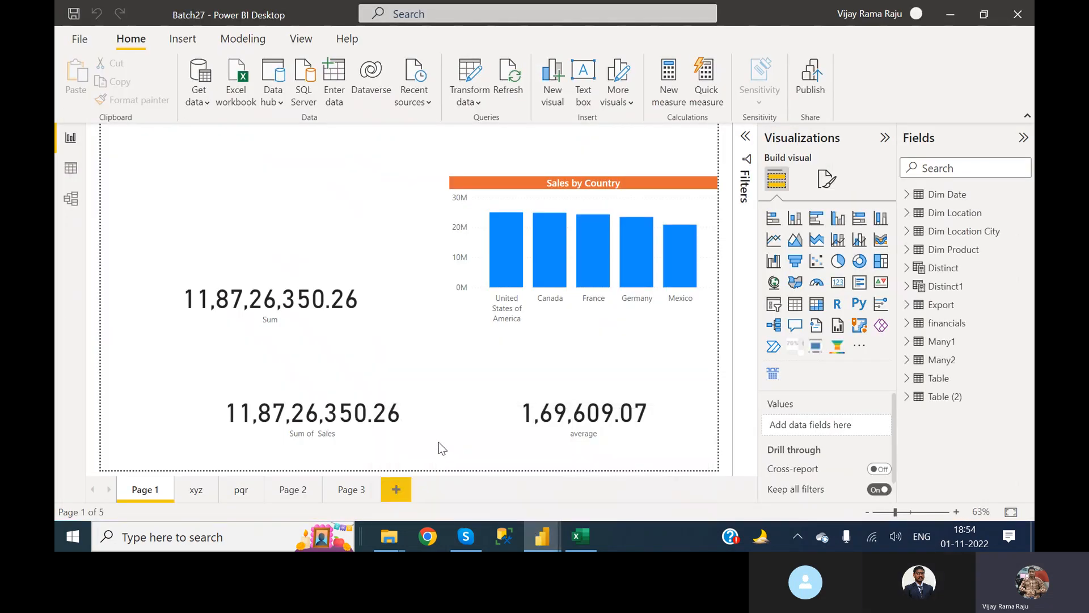
{"action": "left_click", "coordinate": [202, 94]}
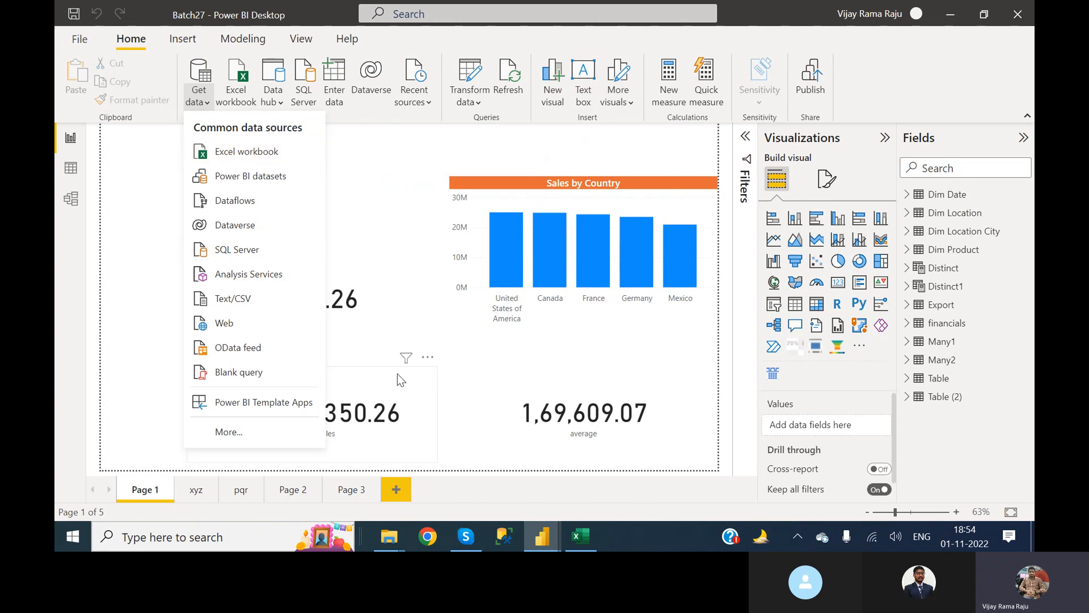
{"action": "left_click", "coordinate": [444, 369]}
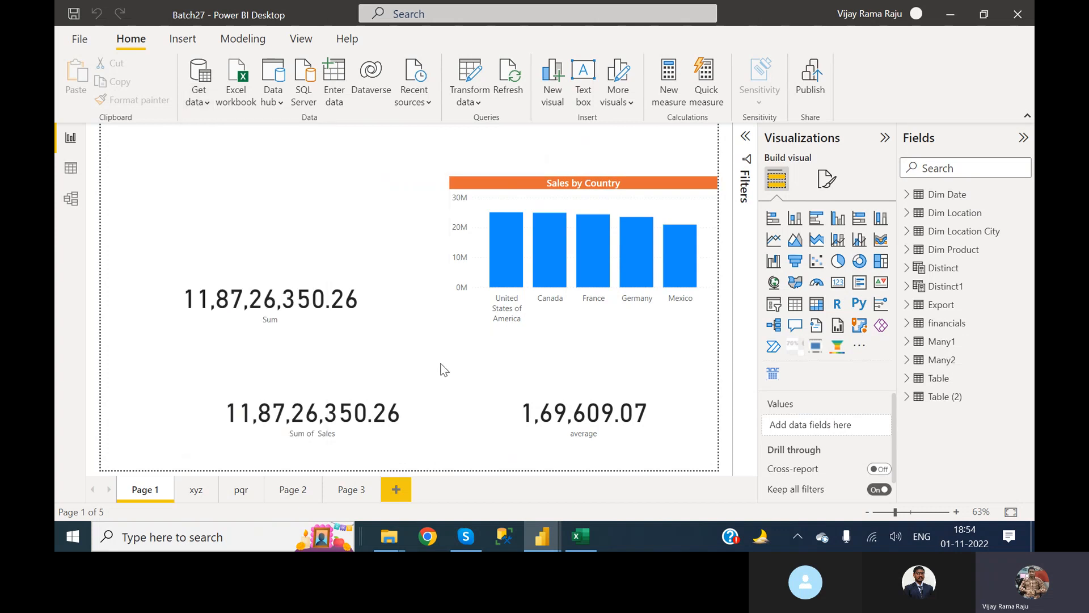
Return to the Power Query Editor and start a new Excel Workbook connection from the full list of data sources.
{"action": "mouse_move", "coordinate": [549, 538]}
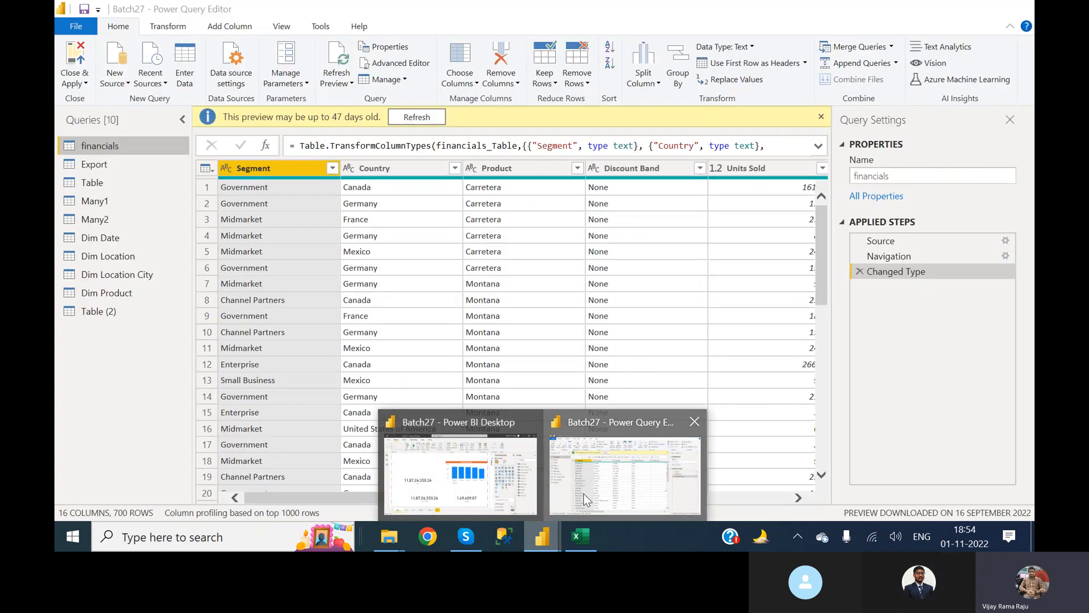
{"action": "left_click", "coordinate": [586, 500]}
{"action": "left_click", "coordinate": [125, 82]}
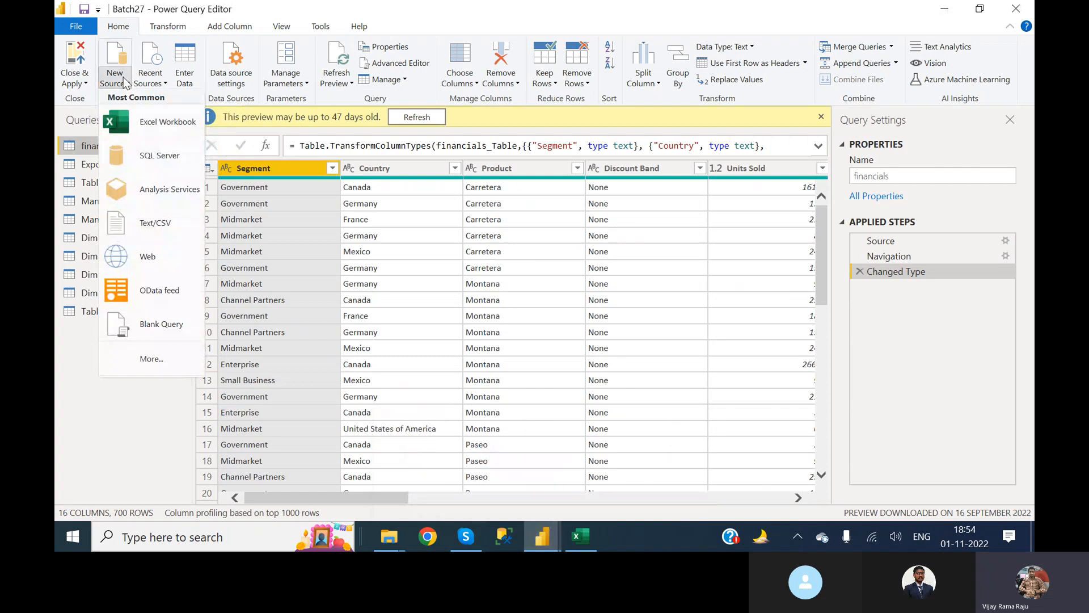
{"action": "left_click", "coordinate": [152, 357]}
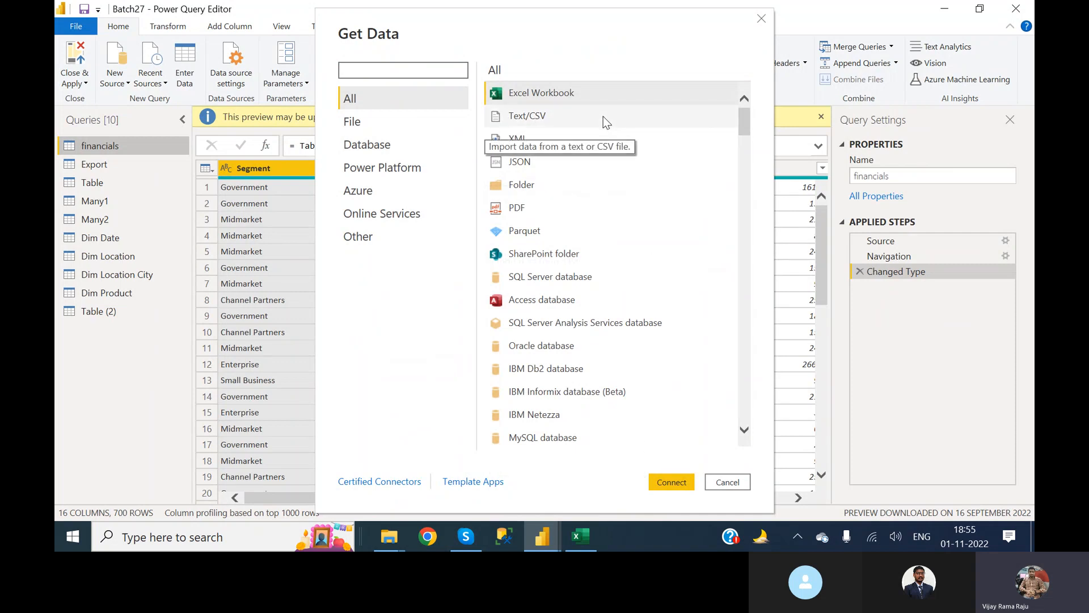
{"action": "left_click", "coordinate": [675, 481]}
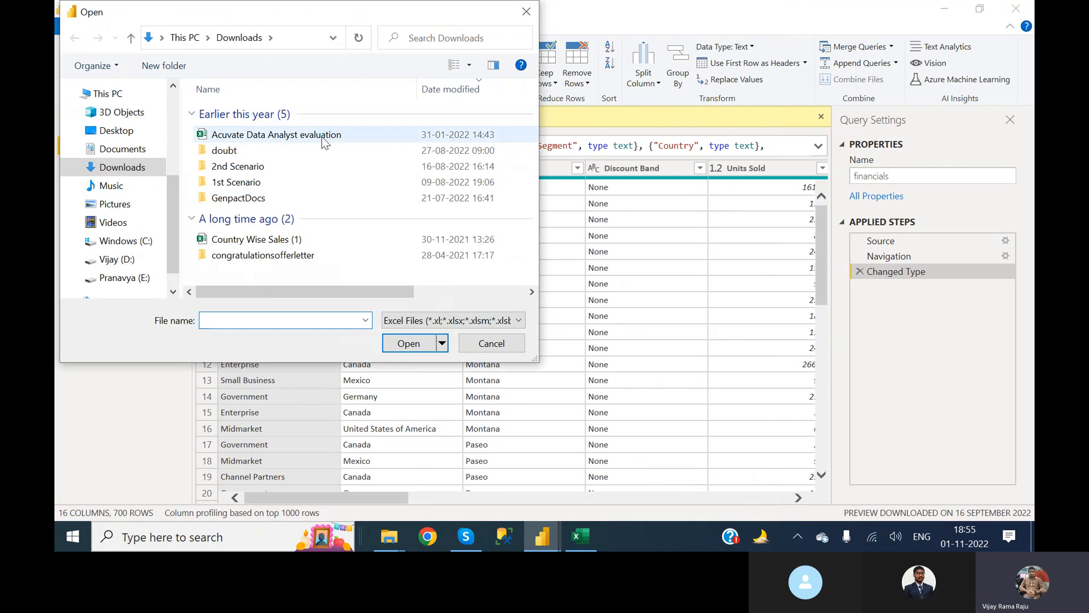
Import the Dim Date sheet from the Acuvate Data Analyst evaluation workbook in Downloads as a new query.
{"action": "double_click", "coordinate": [321, 137]}
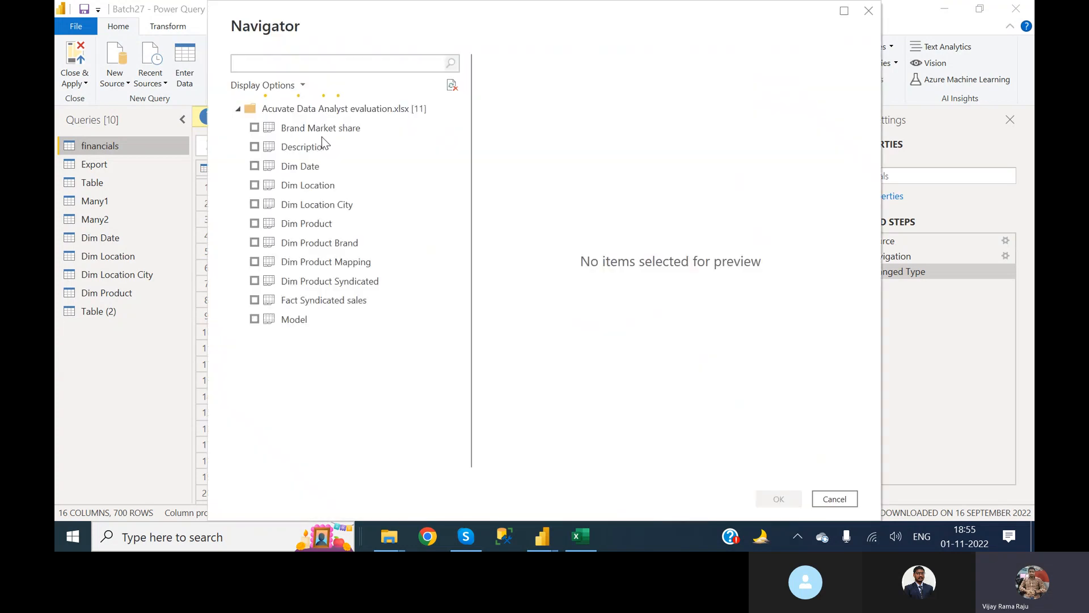
{"action": "left_click", "coordinate": [256, 167]}
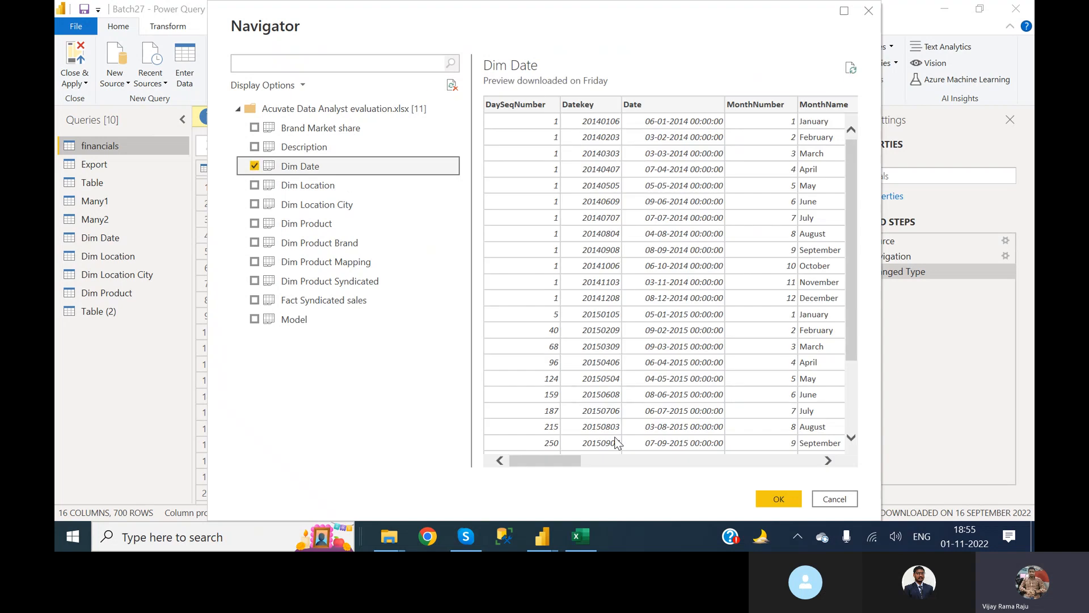
{"action": "left_click", "coordinate": [779, 499]}
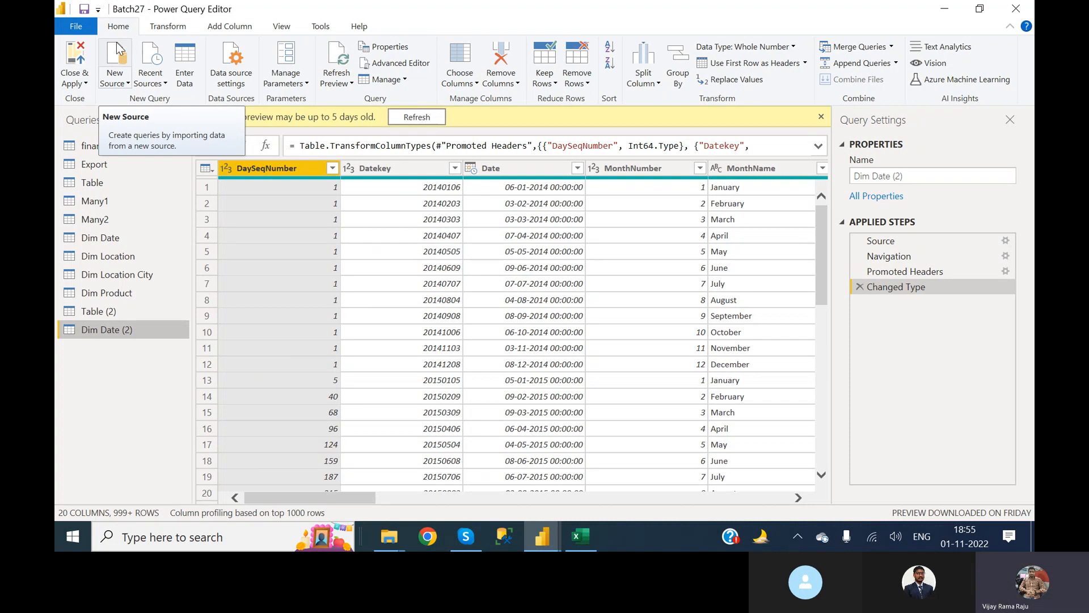
Review the recently used data sources in the Power Query Editor, close the list, and switch to the Skype call.
{"action": "left_click", "coordinate": [149, 83]}
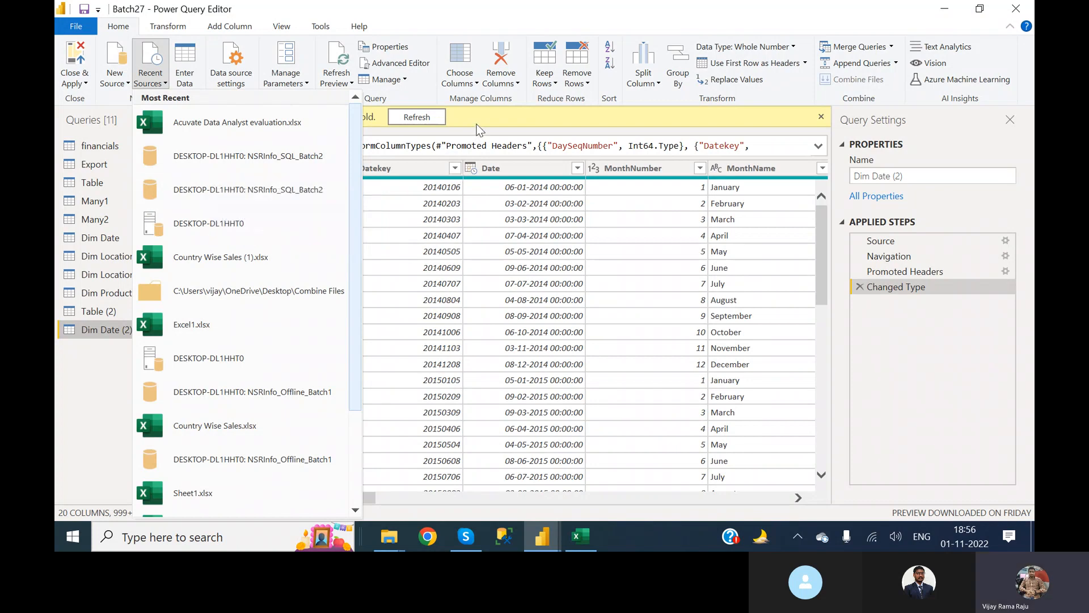
{"action": "key", "text": "Escape"}
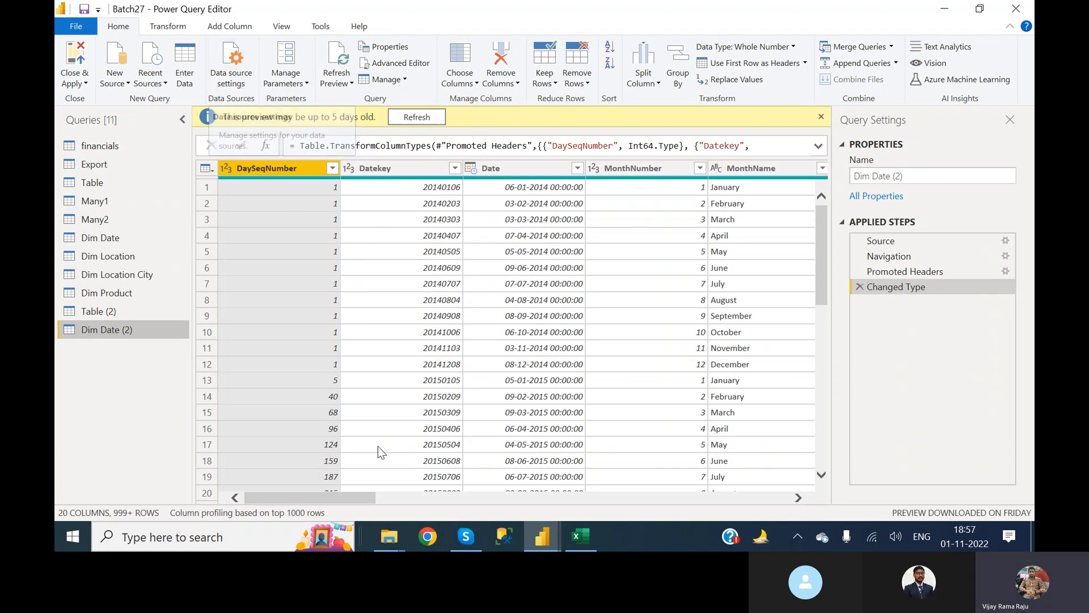
{"action": "left_click", "coordinate": [462, 549]}
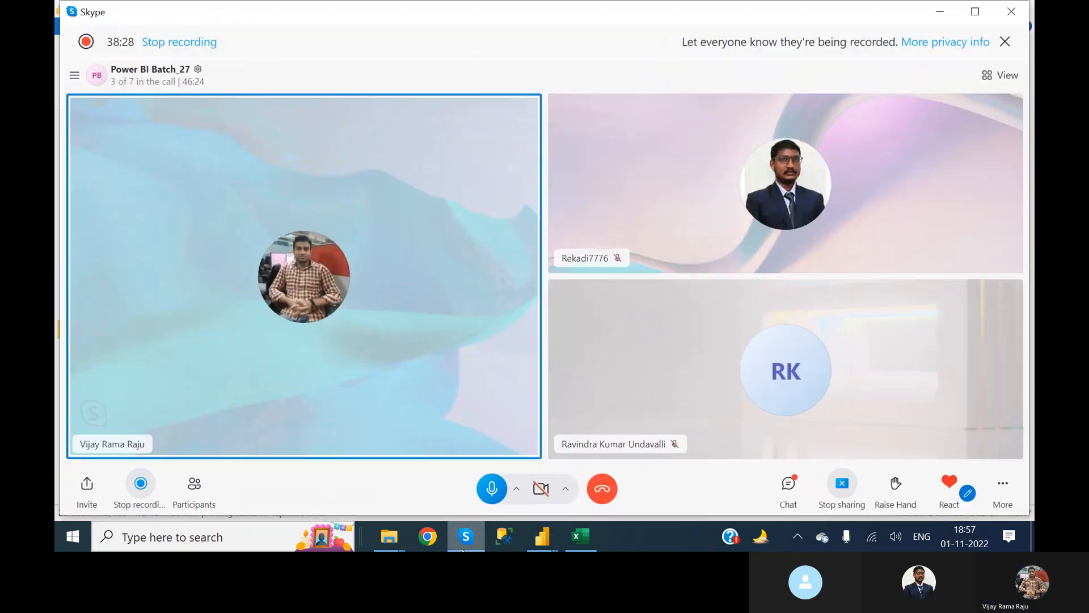